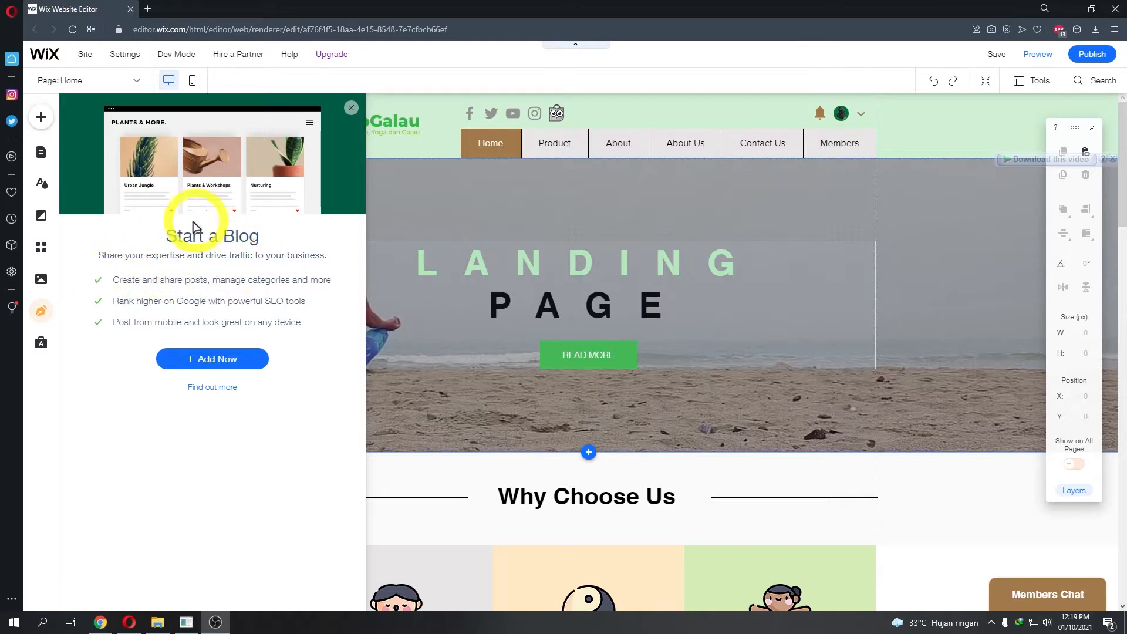
Step: Add the Wix Blog app to the site and dismiss the blog manager
{"action": "left_click", "coordinate": [42, 313]}
{"action": "left_click", "coordinate": [42, 311]}
{"action": "left_click", "coordinate": [39, 121]}
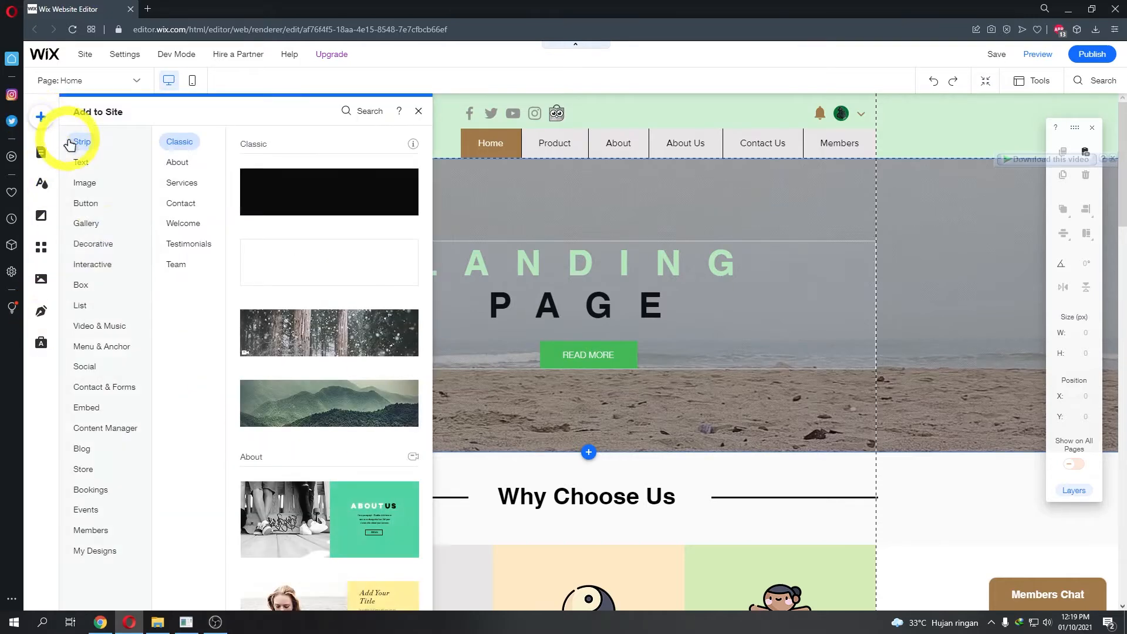
{"action": "left_click", "coordinate": [83, 449]}
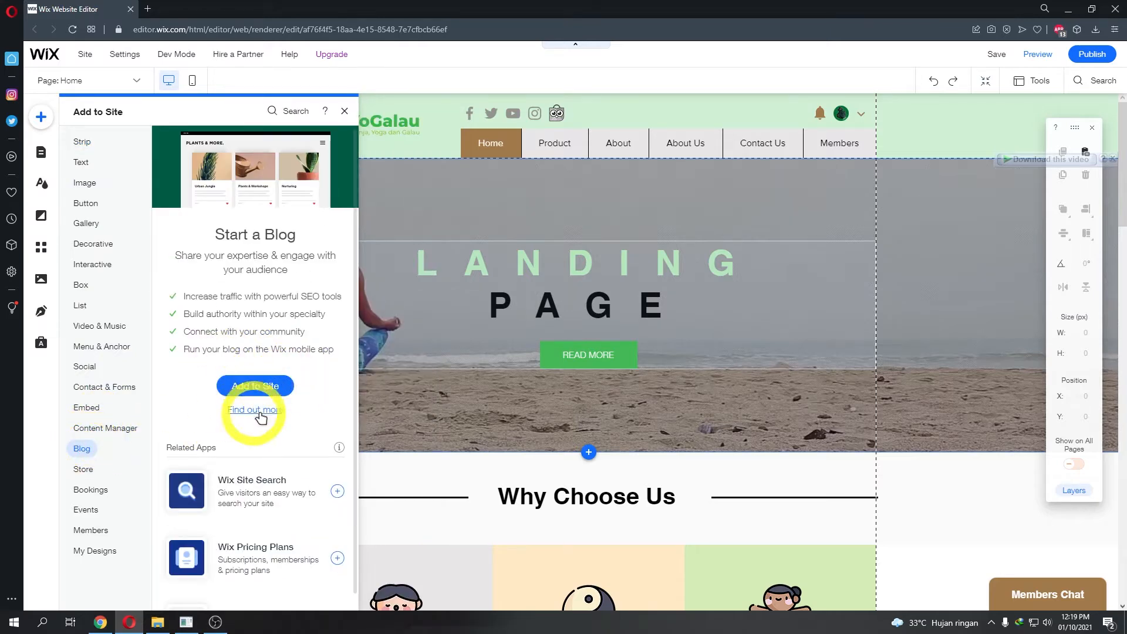
{"action": "left_click", "coordinate": [42, 313]}
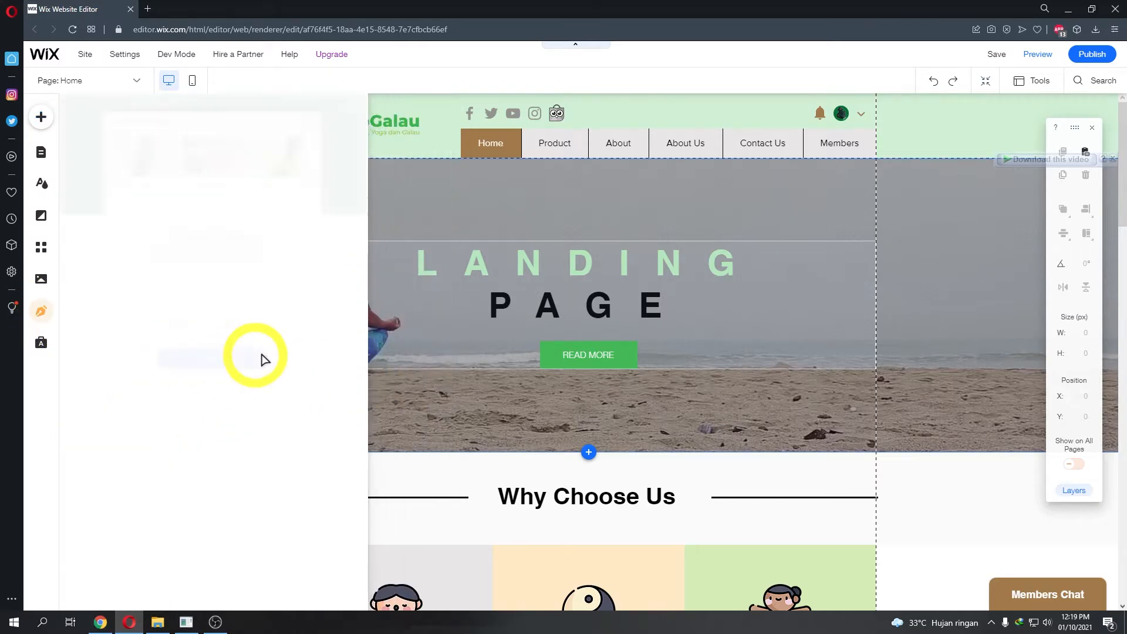
{"action": "left_click", "coordinate": [223, 358]}
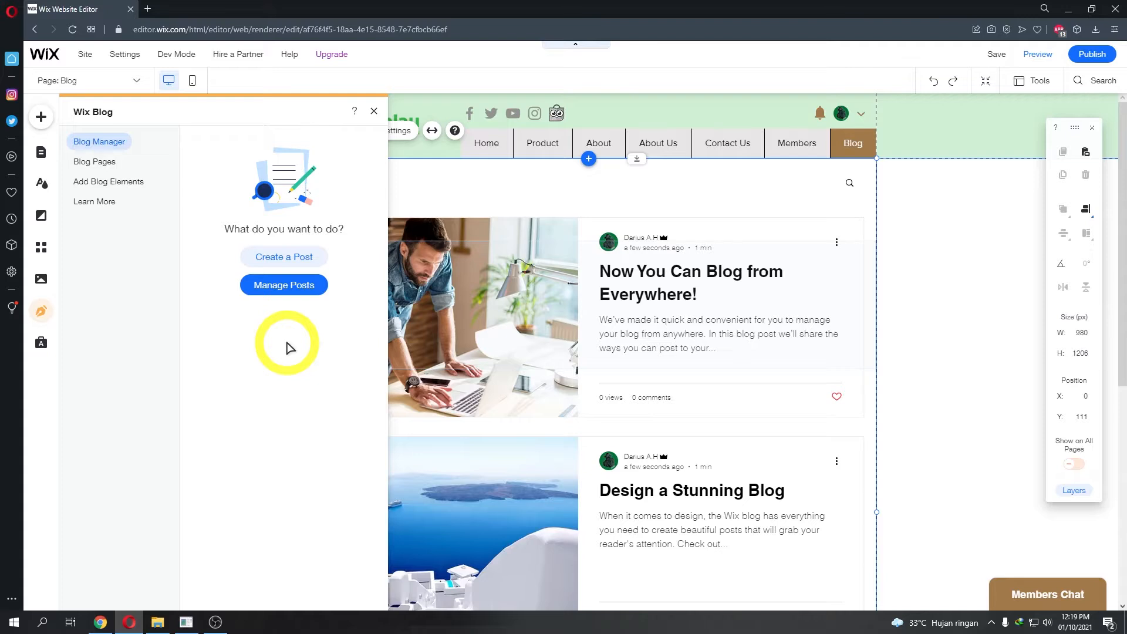
{"action": "left_click", "coordinate": [942, 283]}
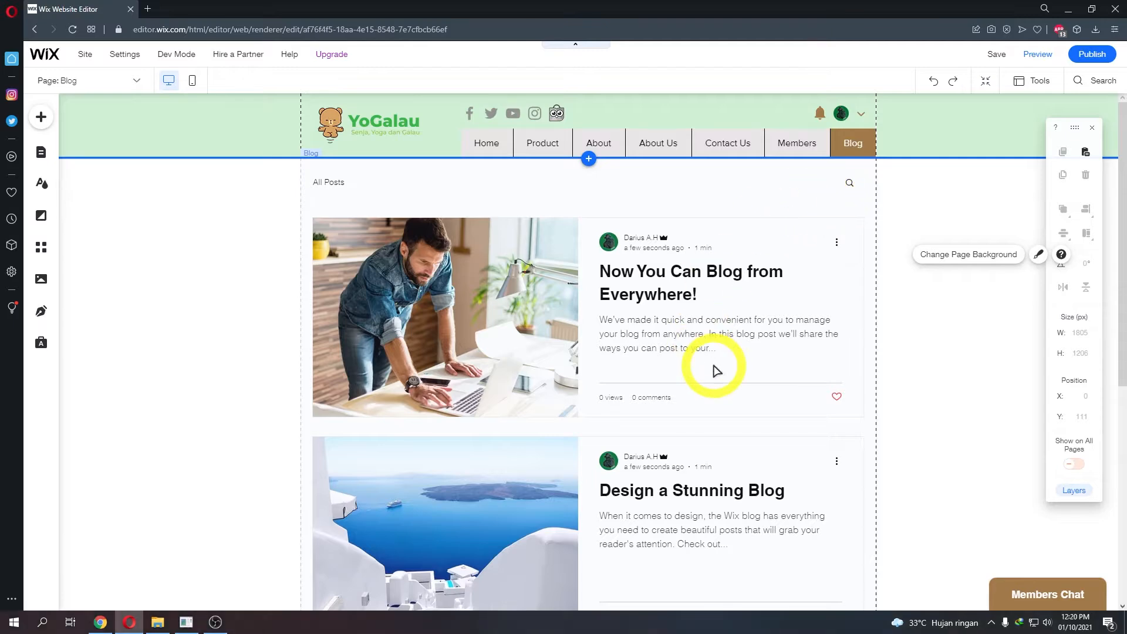
Step: Open the settings of the blog feed on the new Blog page and move them clear of the first post's image
{"action": "scroll", "coordinate": [716, 370], "scroll_direction": "down", "scroll_amount": 7}
{"action": "scroll", "coordinate": [718, 370], "scroll_direction": "up", "scroll_amount": 7}
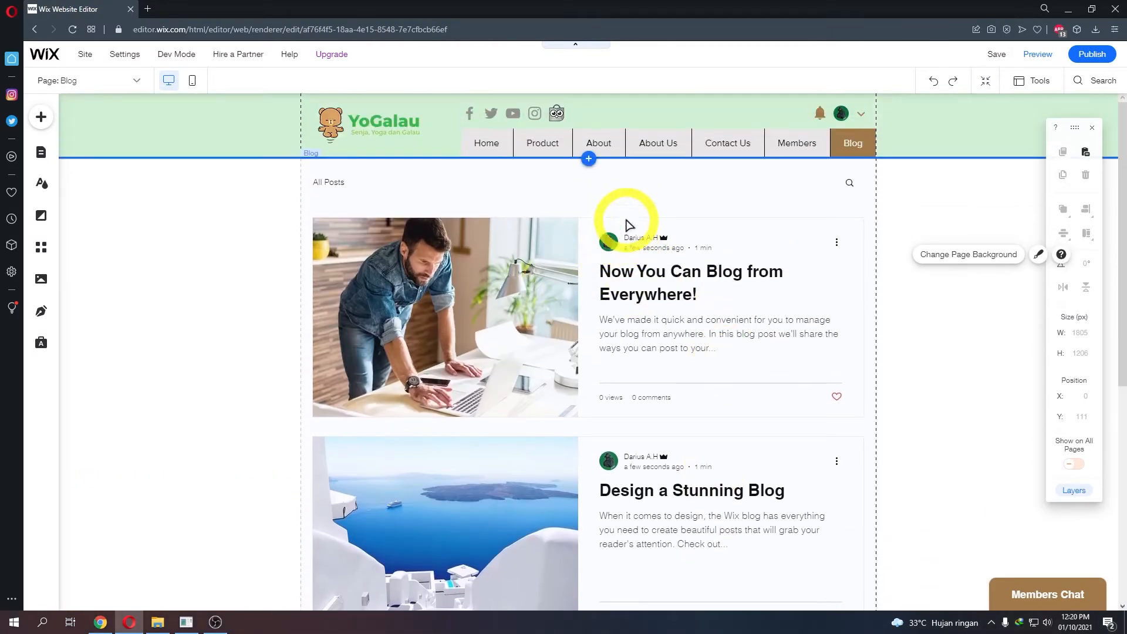
{"action": "scroll", "coordinate": [667, 403], "scroll_direction": "down", "scroll_amount": 7}
{"action": "scroll", "coordinate": [692, 432], "scroll_direction": "up", "scroll_amount": 6}
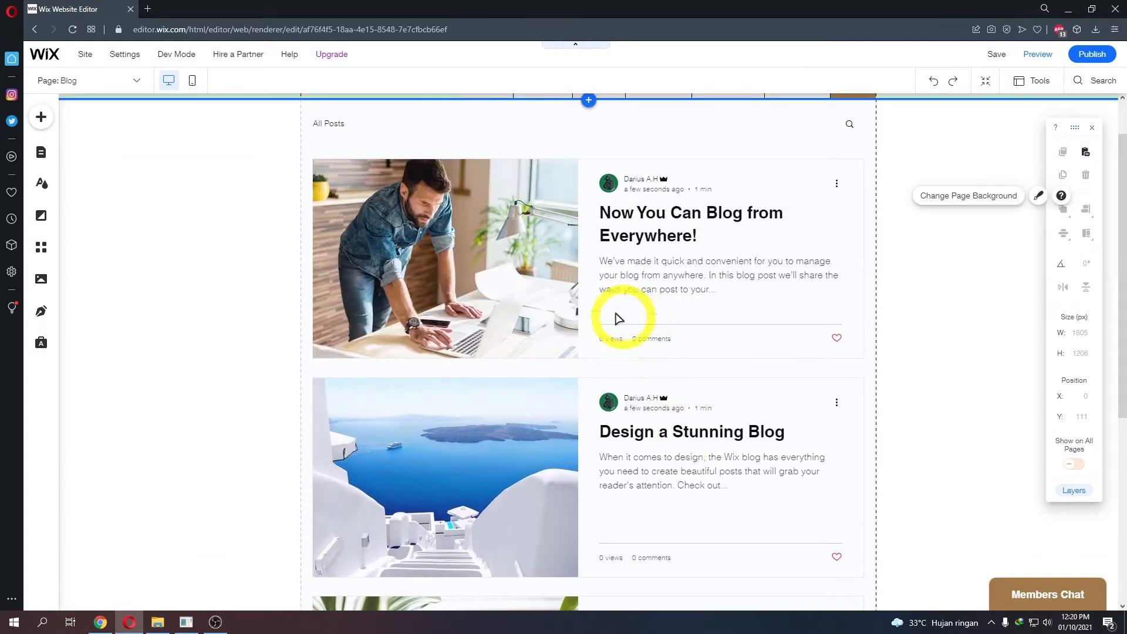
{"action": "scroll", "coordinate": [614, 288], "scroll_direction": "up", "scroll_amount": 1}
{"action": "left_click", "coordinate": [554, 199]}
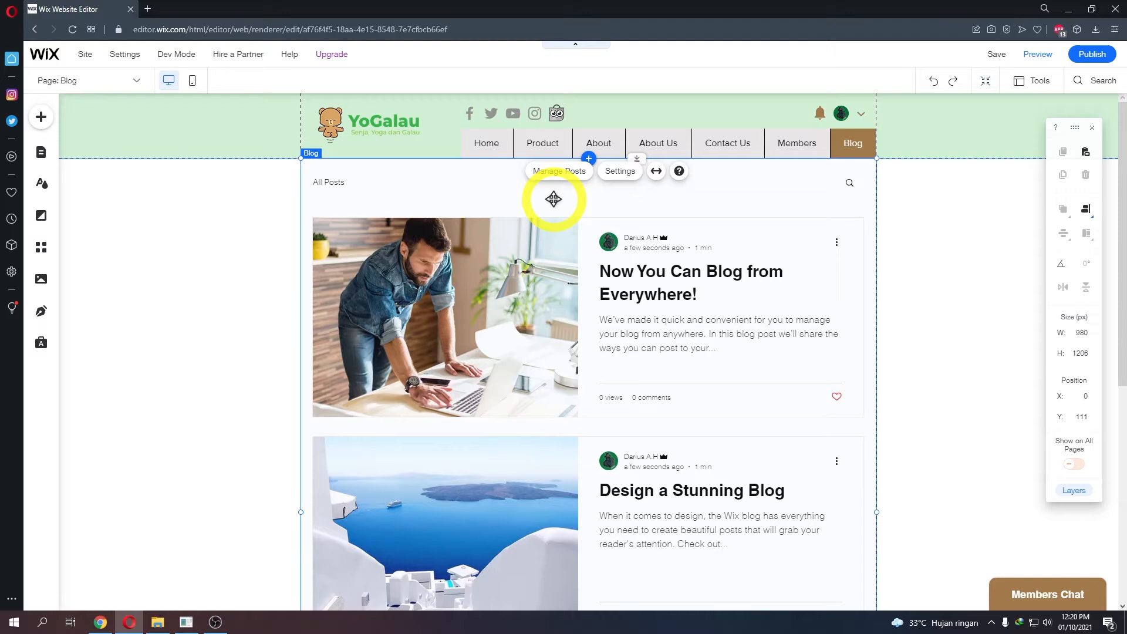
{"action": "left_click", "coordinate": [618, 172]}
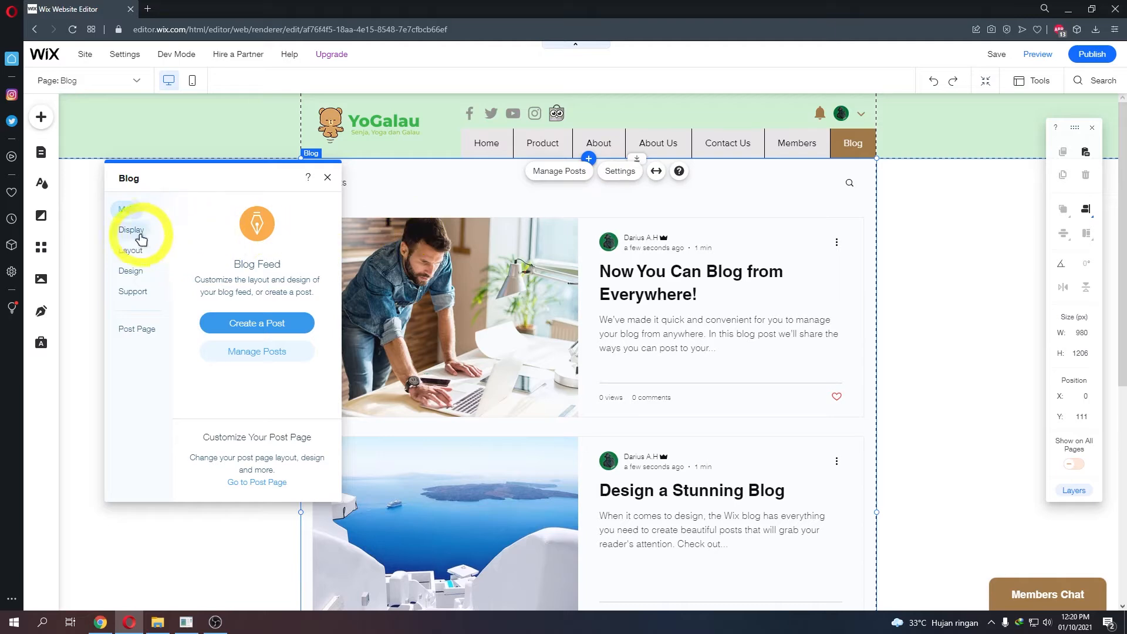
{"action": "left_click_drag", "start_coordinate": [164, 195], "coordinate": [869, 201]}
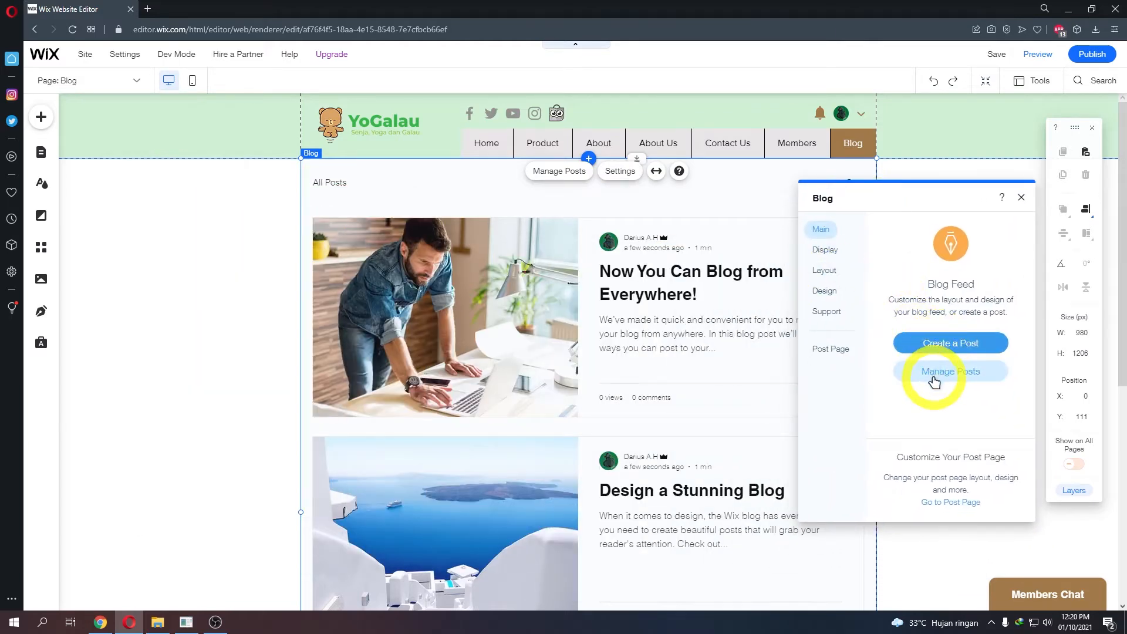
Step: Try hiding the author image and the blog menu in the feed's display settings
{"action": "left_click", "coordinate": [828, 252]}
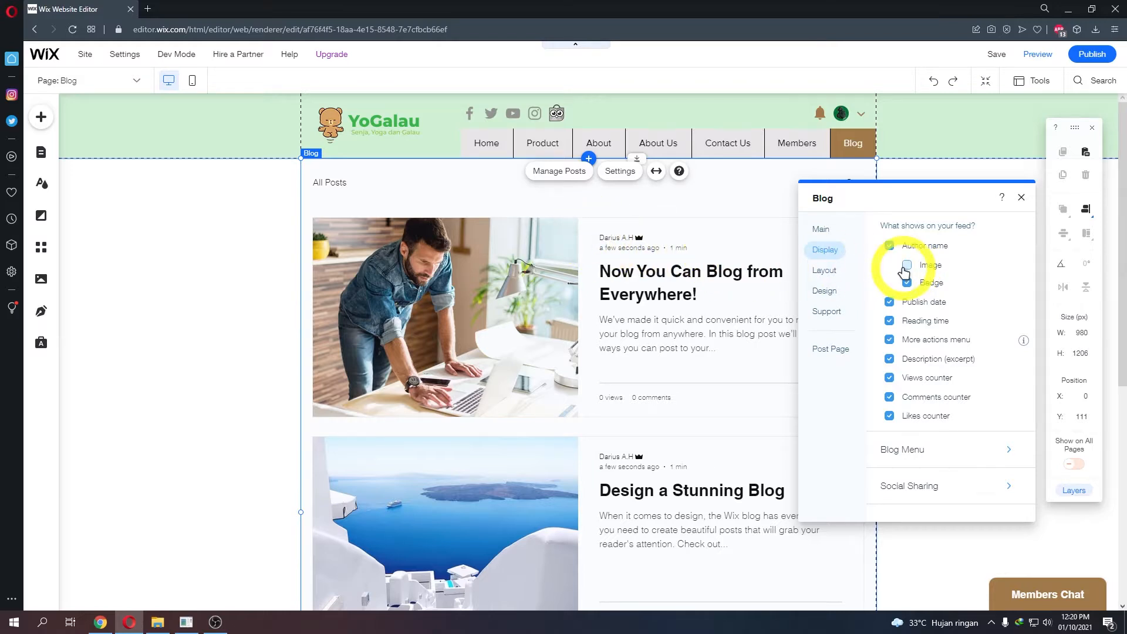
{"action": "left_click", "coordinate": [907, 265]}
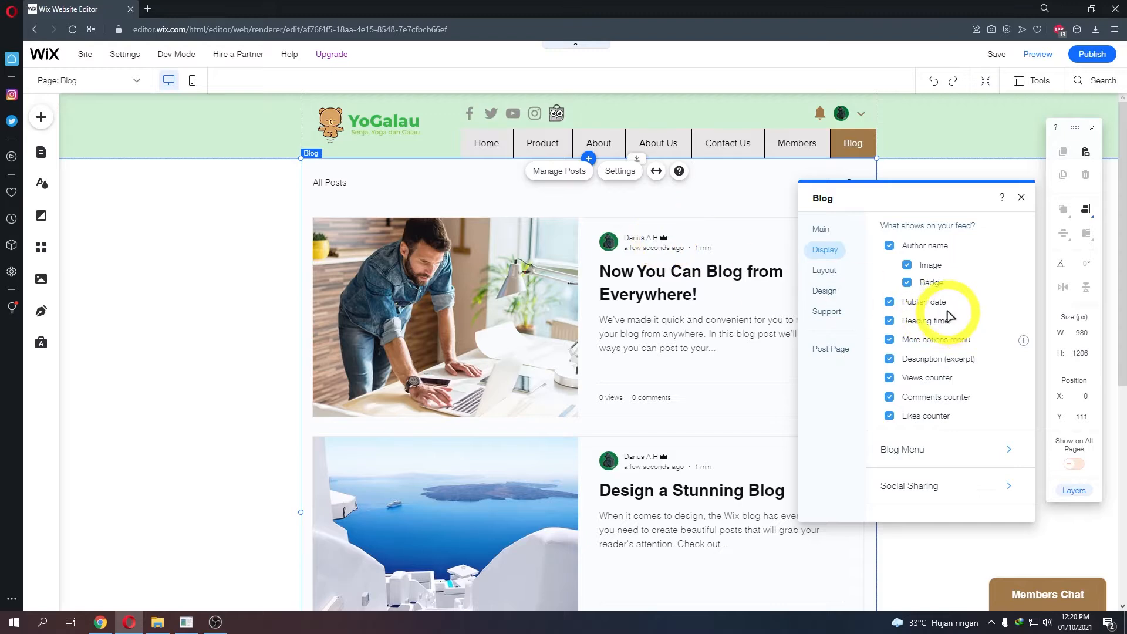
{"action": "left_click", "coordinate": [942, 446]}
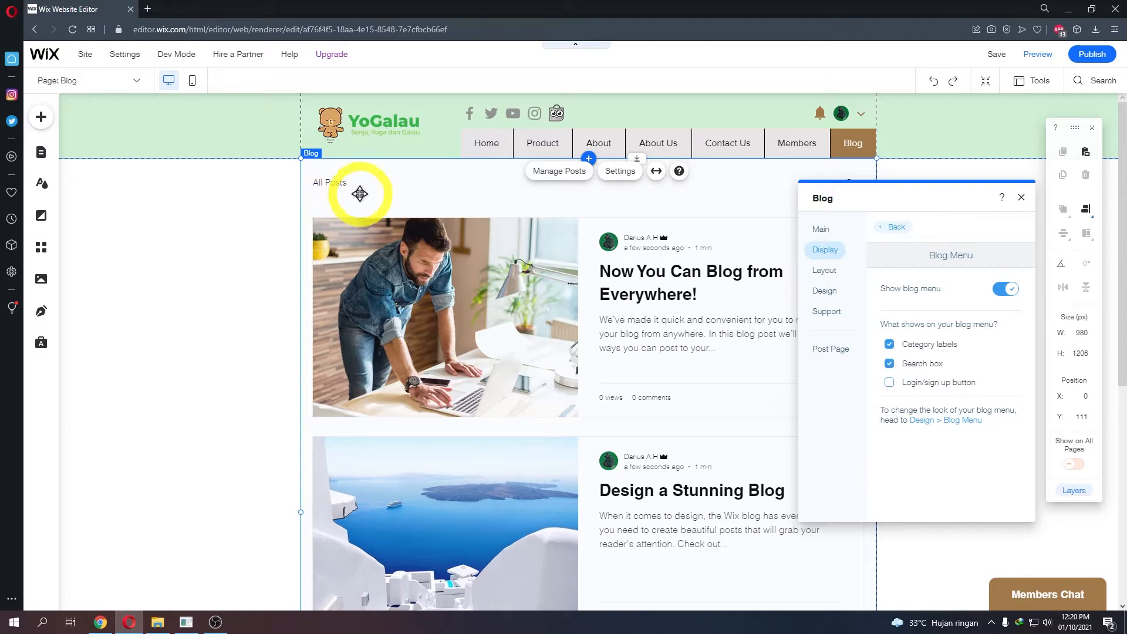
{"action": "left_click", "coordinate": [1003, 290]}
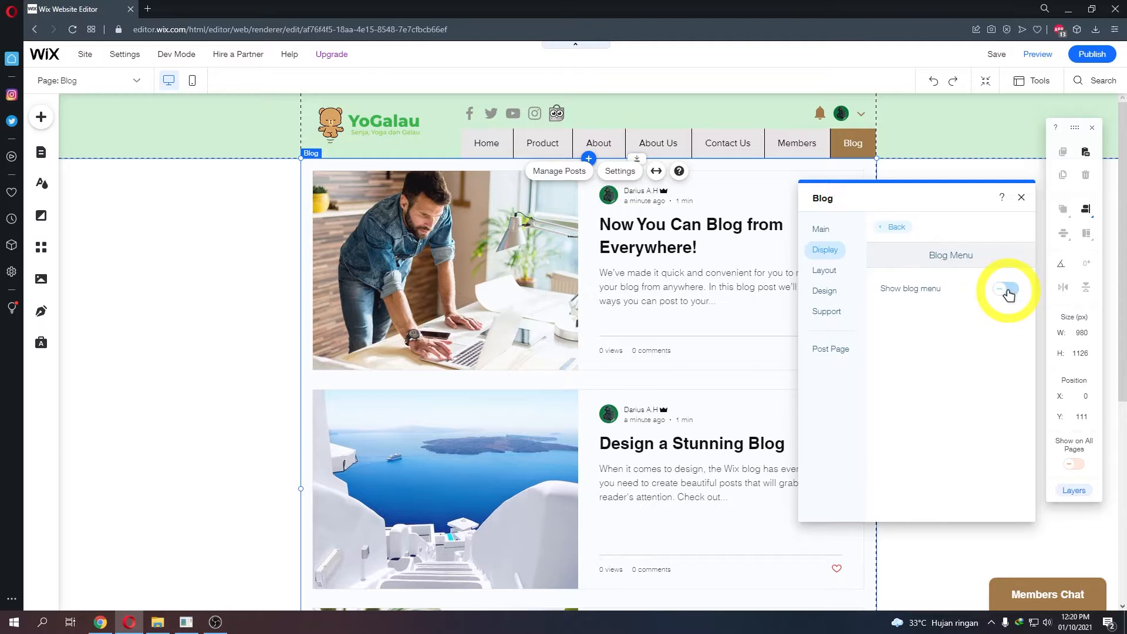
{"action": "left_click", "coordinate": [1007, 291]}
{"action": "left_click", "coordinate": [939, 258]}
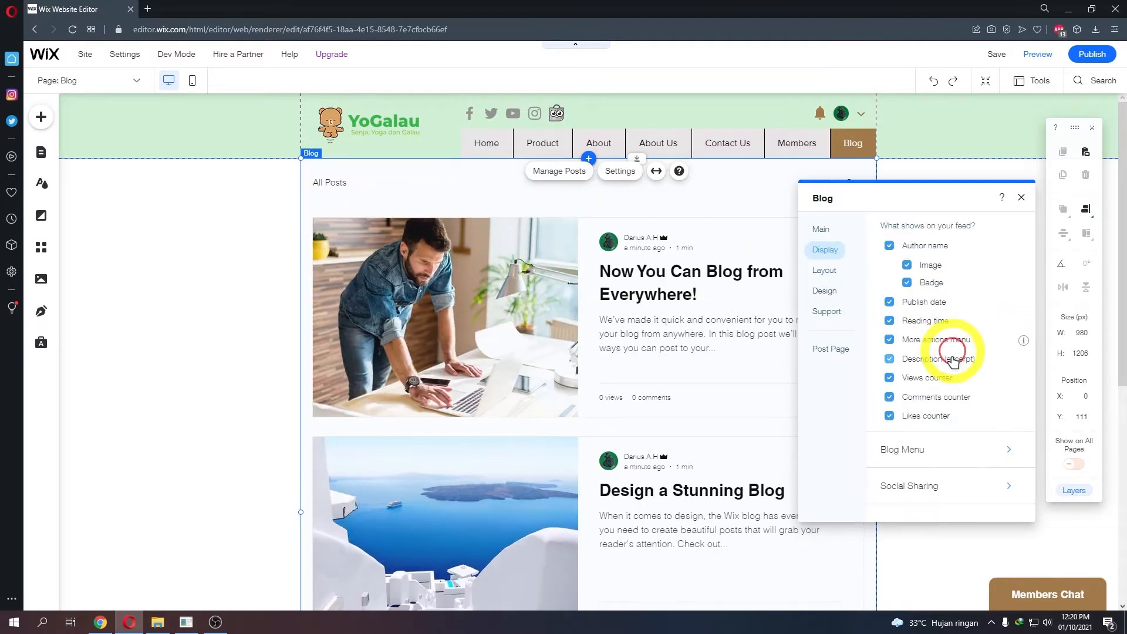
Step: Review the blog's social sharing options and the layout choices for the all posts feed
{"action": "left_click", "coordinate": [942, 485]}
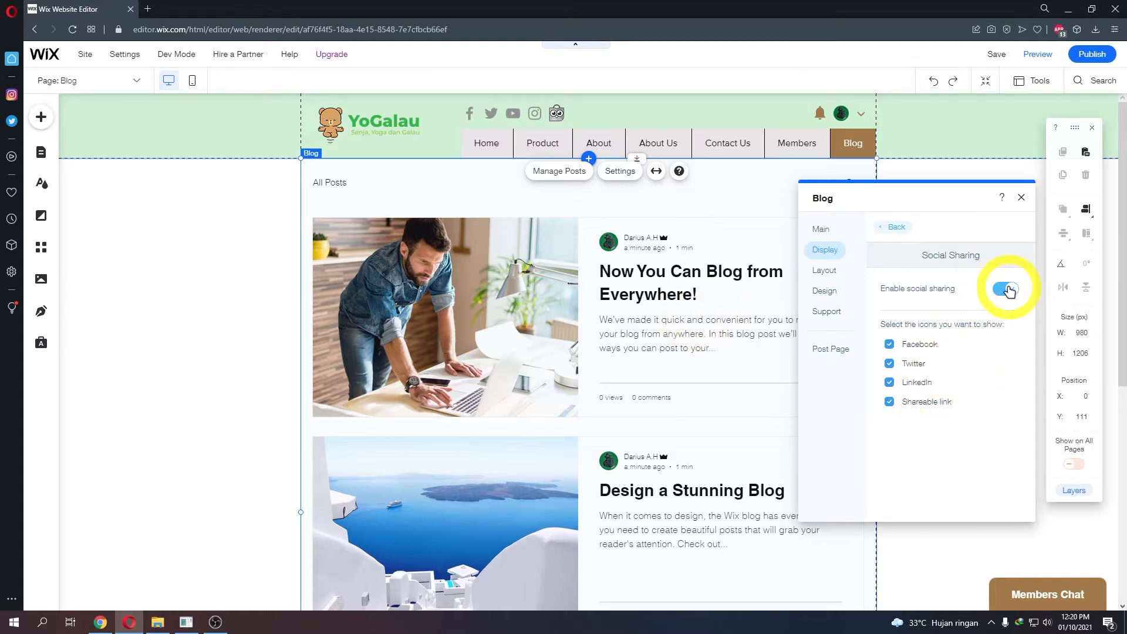
{"action": "left_click", "coordinate": [892, 228]}
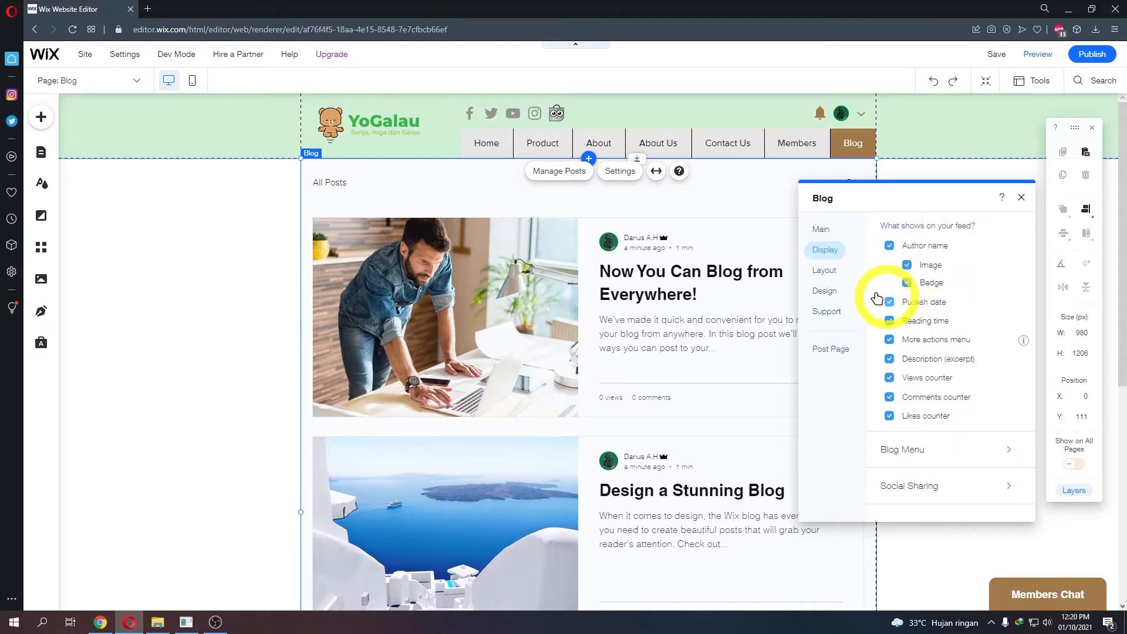
{"action": "left_click", "coordinate": [831, 272]}
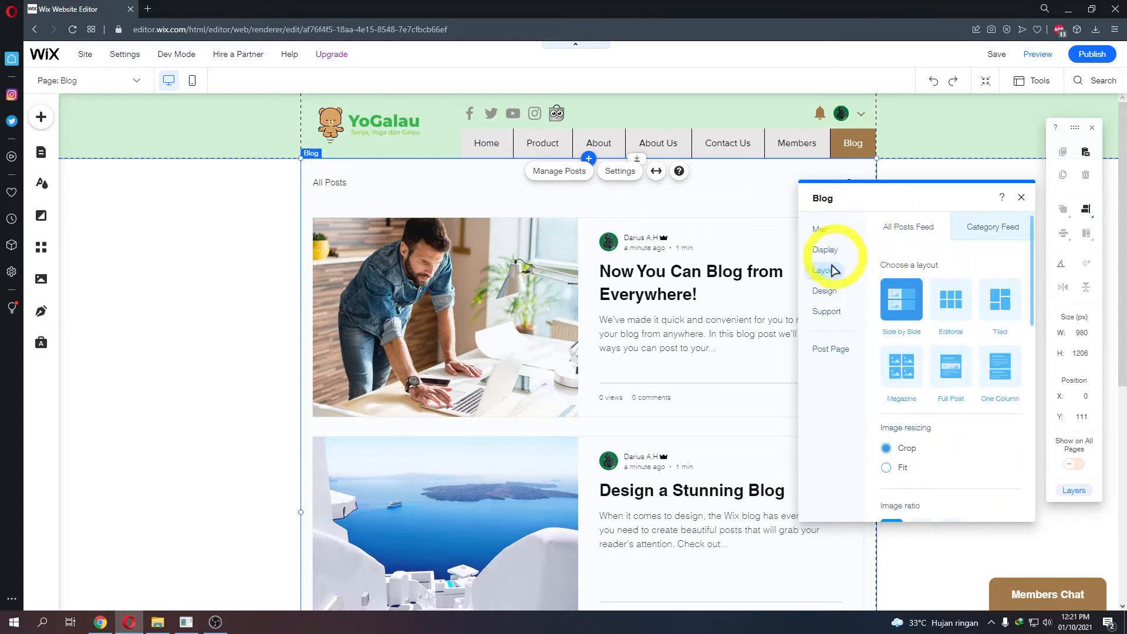
{"action": "scroll", "coordinate": [558, 304], "scroll_direction": "down", "scroll_amount": 4}
{"action": "scroll", "coordinate": [557, 312], "scroll_direction": "down", "scroll_amount": 2}
{"action": "scroll", "coordinate": [558, 323], "scroll_direction": "up", "scroll_amount": 7}
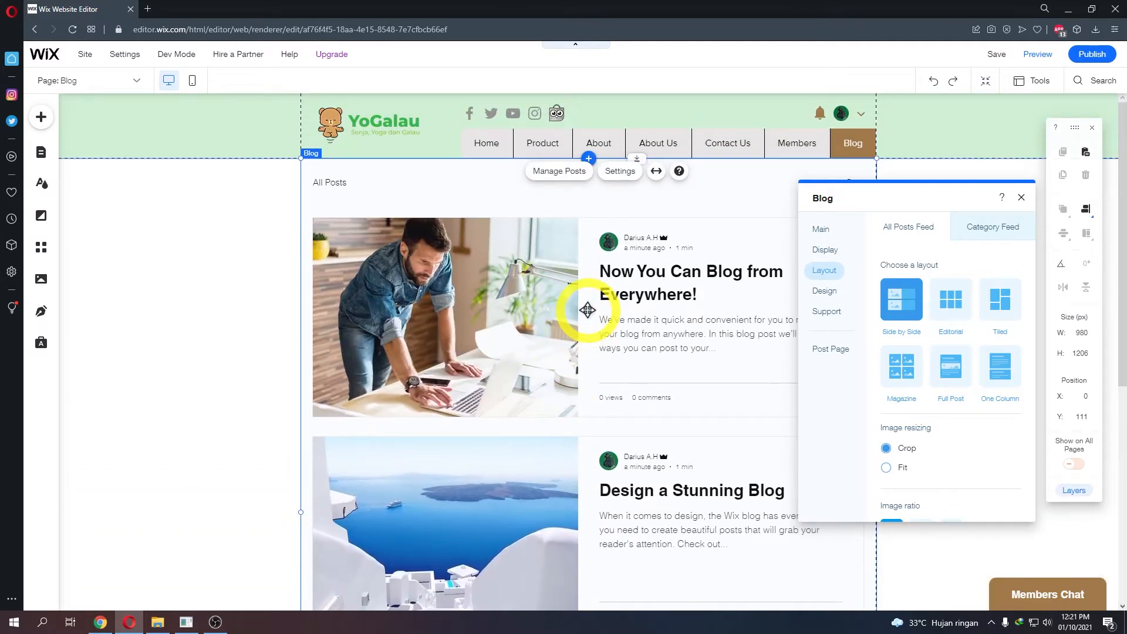
{"action": "scroll", "coordinate": [473, 320], "scroll_direction": "down", "scroll_amount": 4}
{"action": "scroll", "coordinate": [496, 390], "scroll_direction": "up", "scroll_amount": 4}
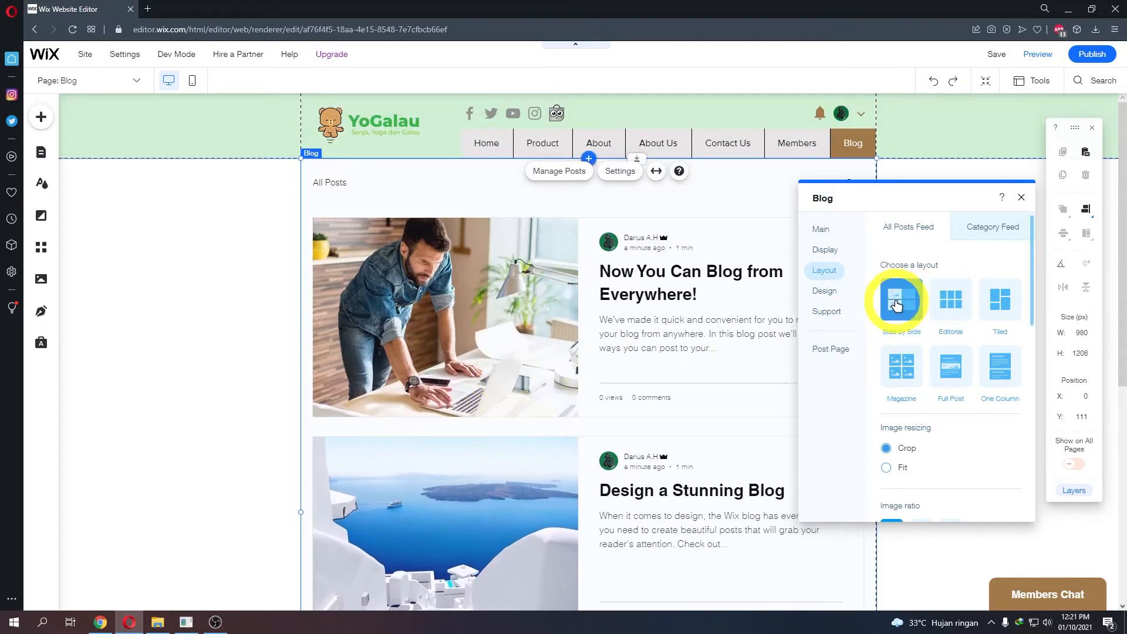
Step: Try the Editorial and Tiled layouts on the all posts feed
{"action": "left_click", "coordinate": [952, 301]}
{"action": "left_click", "coordinate": [992, 307]}
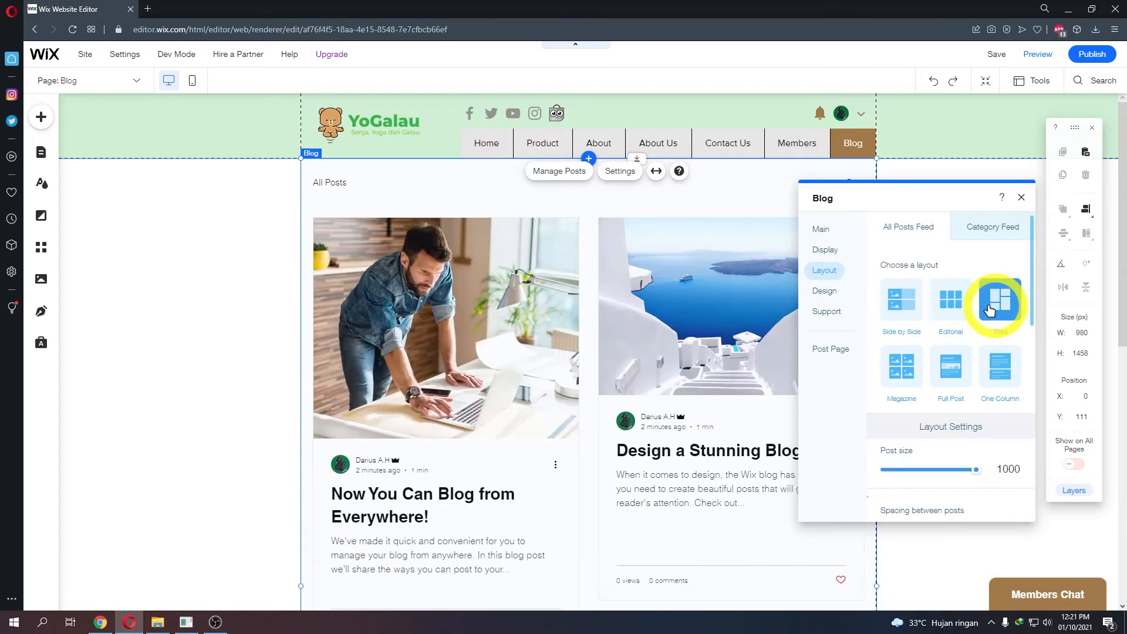
{"action": "scroll", "coordinate": [729, 354], "scroll_direction": "down", "scroll_amount": 6}
{"action": "scroll", "coordinate": [511, 319], "scroll_direction": "up", "scroll_amount": 5}
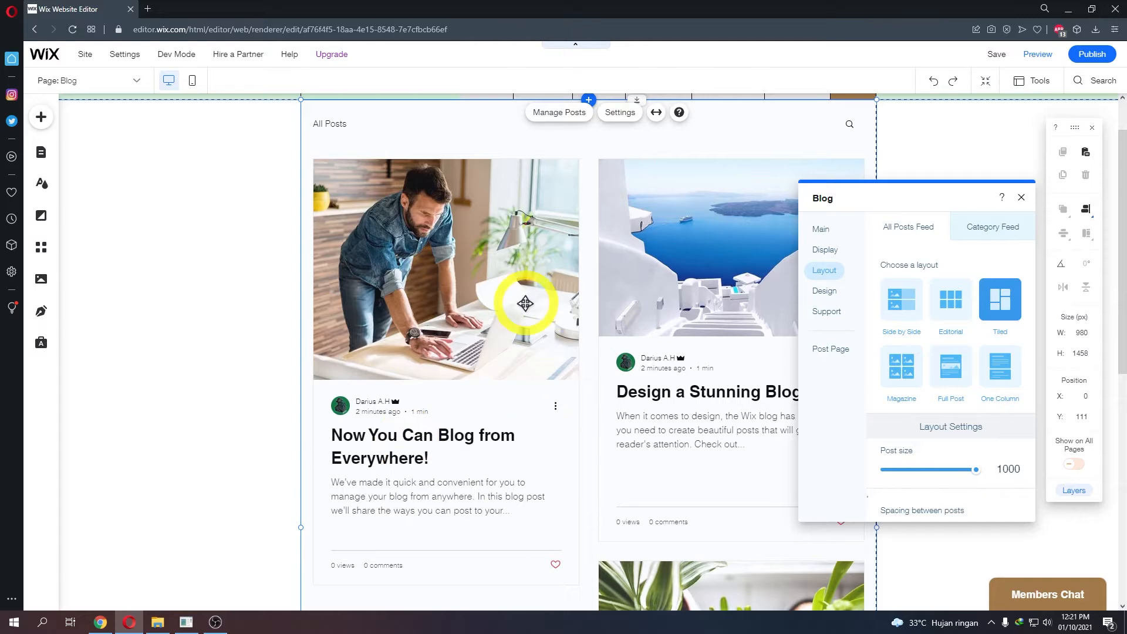
{"action": "scroll", "coordinate": [525, 303], "scroll_direction": "down", "scroll_amount": 2}
{"action": "scroll", "coordinate": [639, 196], "scroll_direction": "up", "scroll_amount": 3}
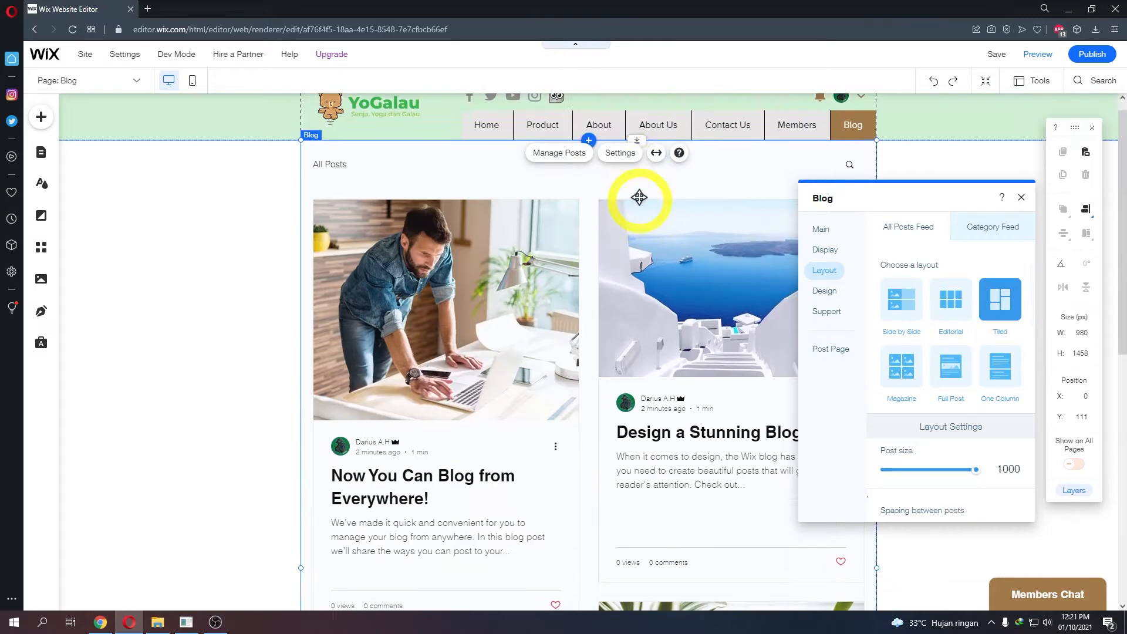
{"action": "scroll", "coordinate": [528, 391], "scroll_direction": "down", "scroll_amount": 4}
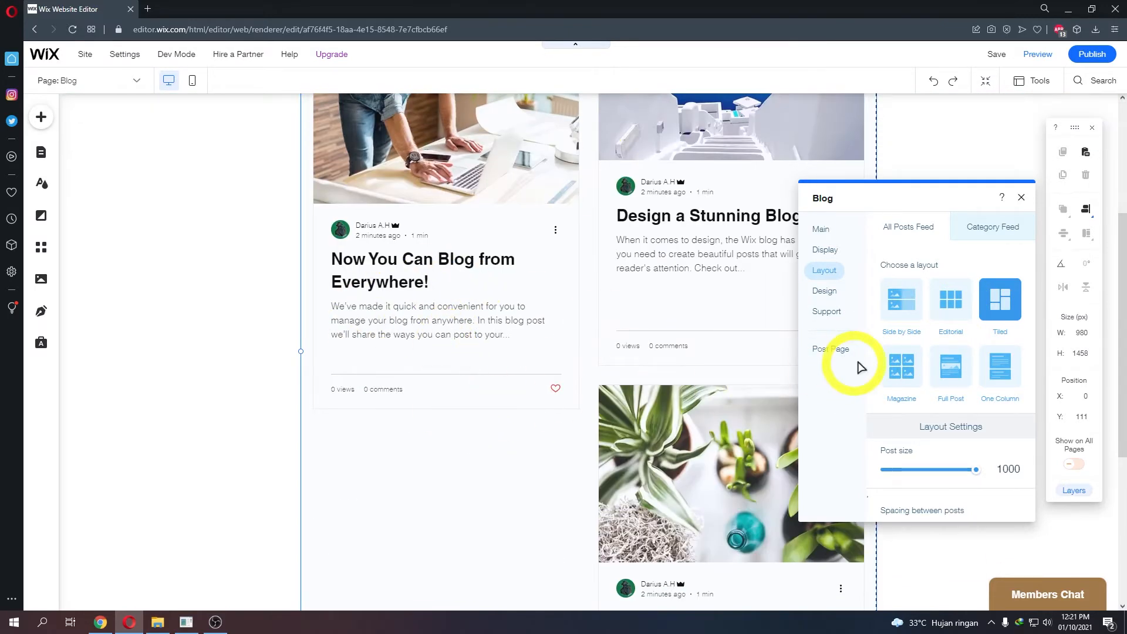
Step: Try the Magazine, Full Post and One Column layouts on the all posts feed
{"action": "left_click", "coordinate": [902, 367]}
{"action": "scroll", "coordinate": [684, 363], "scroll_direction": "up", "scroll_amount": 3}
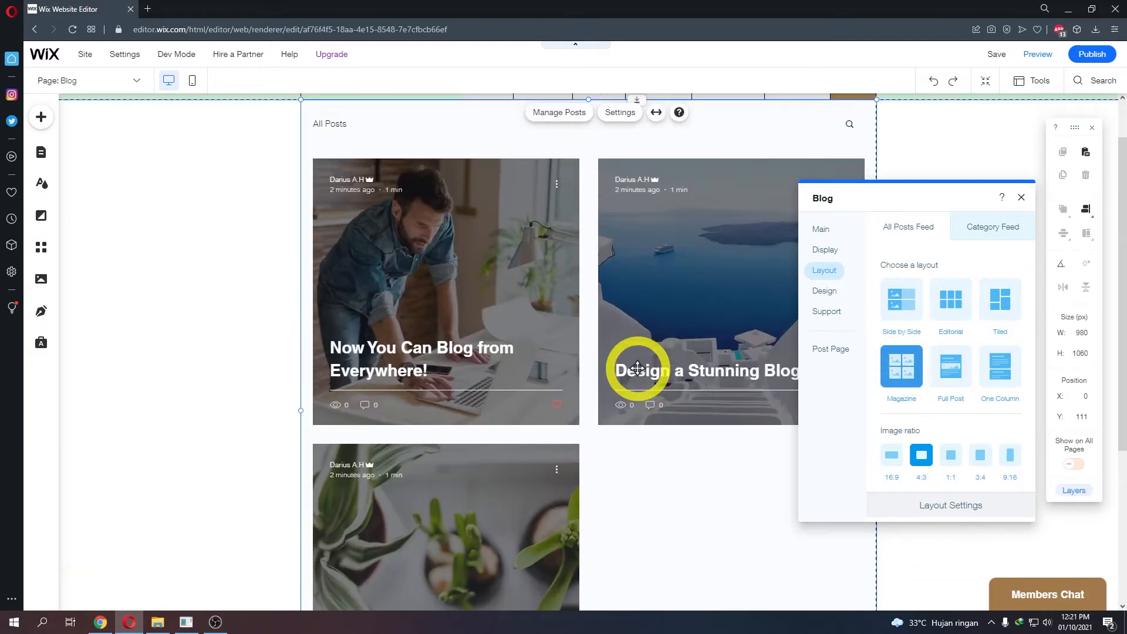
{"action": "left_click", "coordinate": [951, 369]}
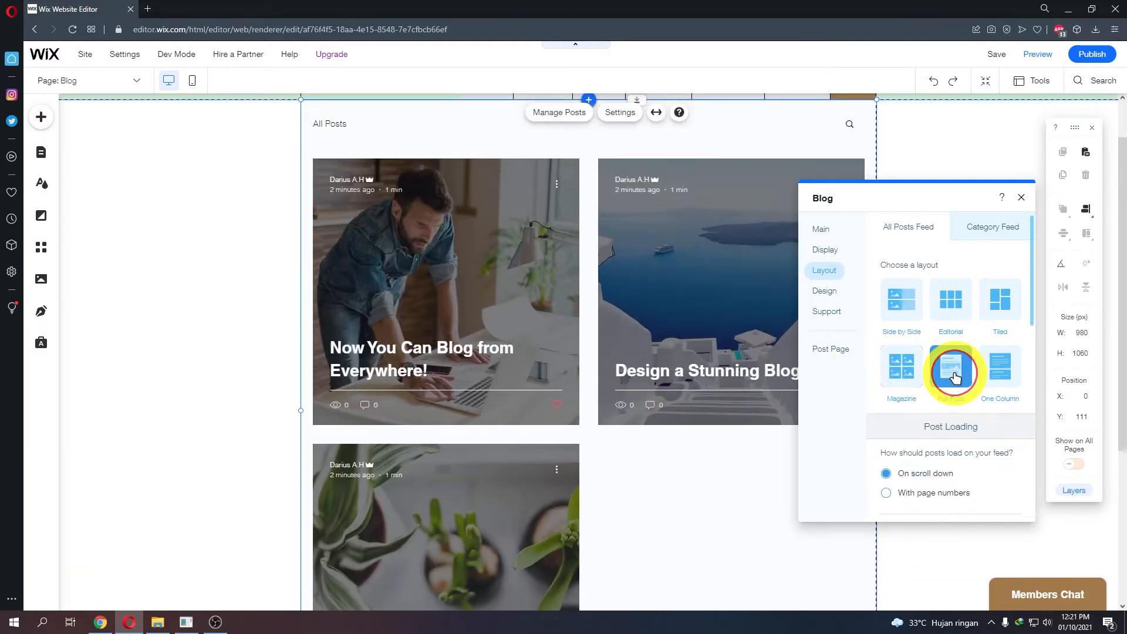
{"action": "scroll", "coordinate": [584, 349], "scroll_direction": "up", "scroll_amount": 1}
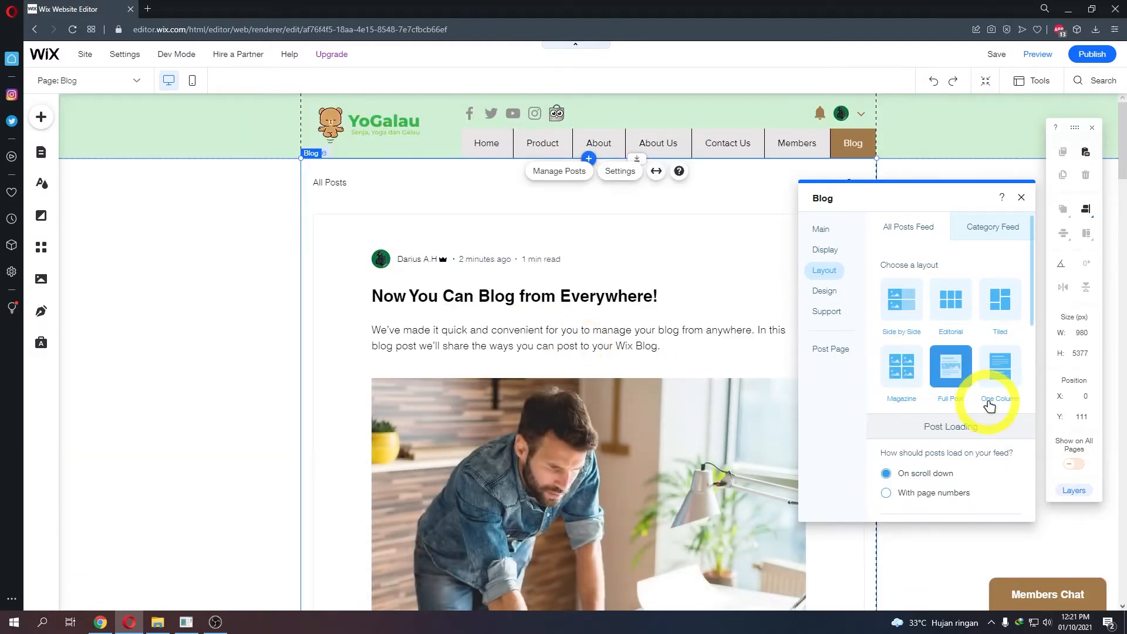
{"action": "left_click", "coordinate": [1001, 370]}
{"action": "scroll", "coordinate": [672, 370], "scroll_direction": "down", "scroll_amount": 12}
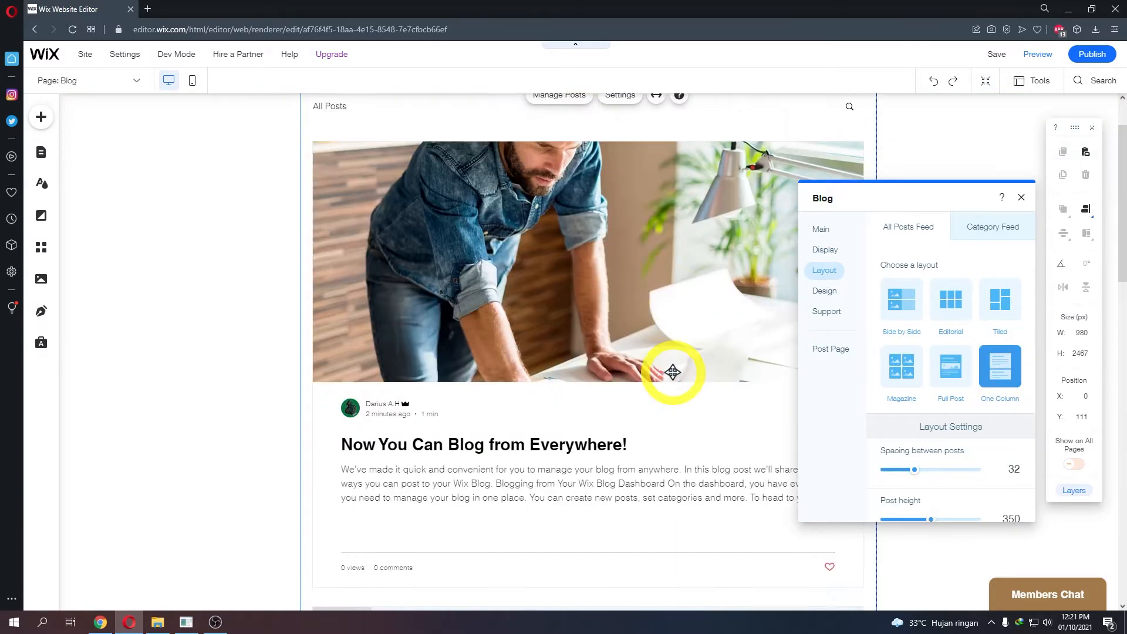
{"action": "scroll", "coordinate": [672, 372], "scroll_direction": "up", "scroll_amount": 10}
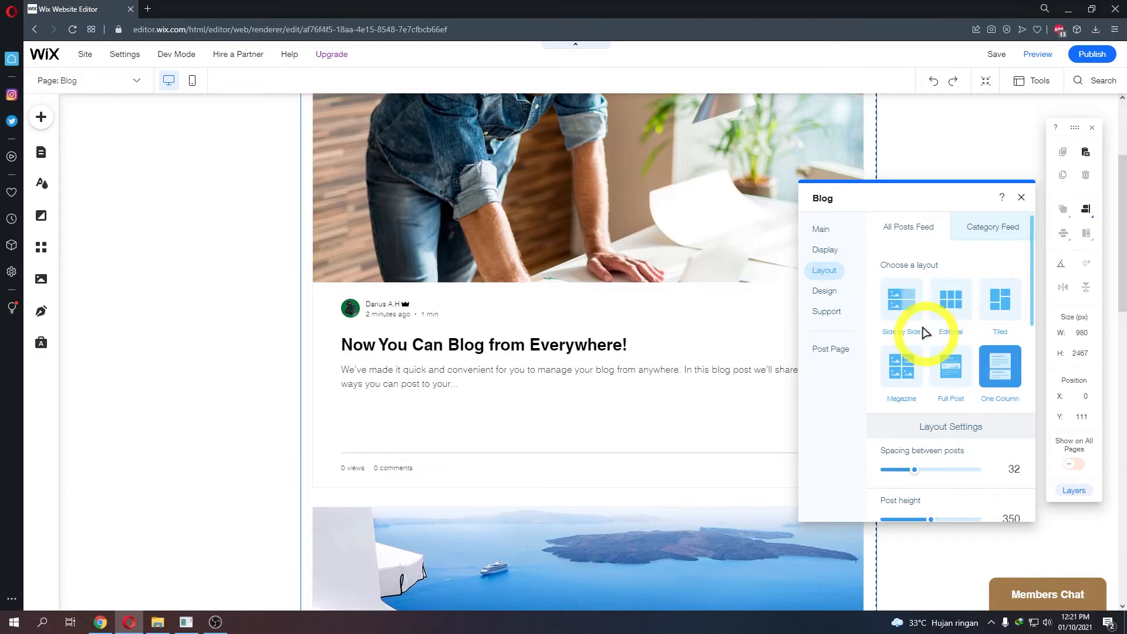
Step: Set the all posts feed layout to Side by Side and check the posts on the page
{"action": "left_click", "coordinate": [902, 300]}
{"action": "scroll", "coordinate": [628, 364], "scroll_direction": "up", "scroll_amount": 3}
{"action": "scroll", "coordinate": [628, 364], "scroll_direction": "down", "scroll_amount": 7}
{"action": "scroll", "coordinate": [628, 364], "scroll_direction": "up", "scroll_amount": 7}
Step: Review the blog's design options for the blog menu, posts, buttons and margins, and video settings
{"action": "left_click", "coordinate": [837, 296]}
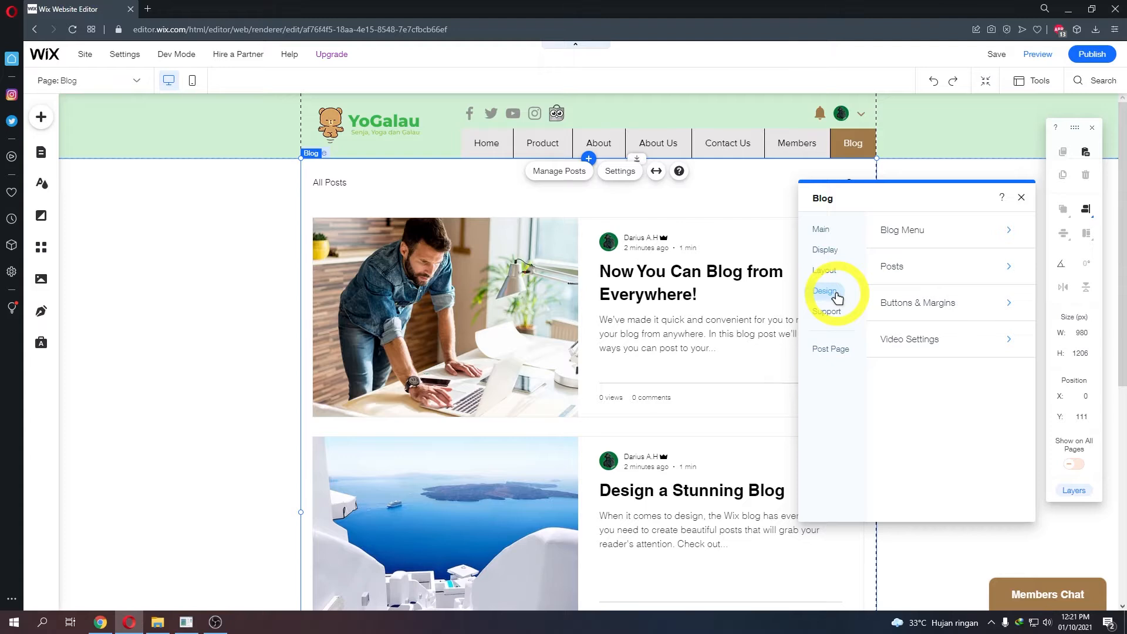
{"action": "left_click", "coordinate": [961, 231]}
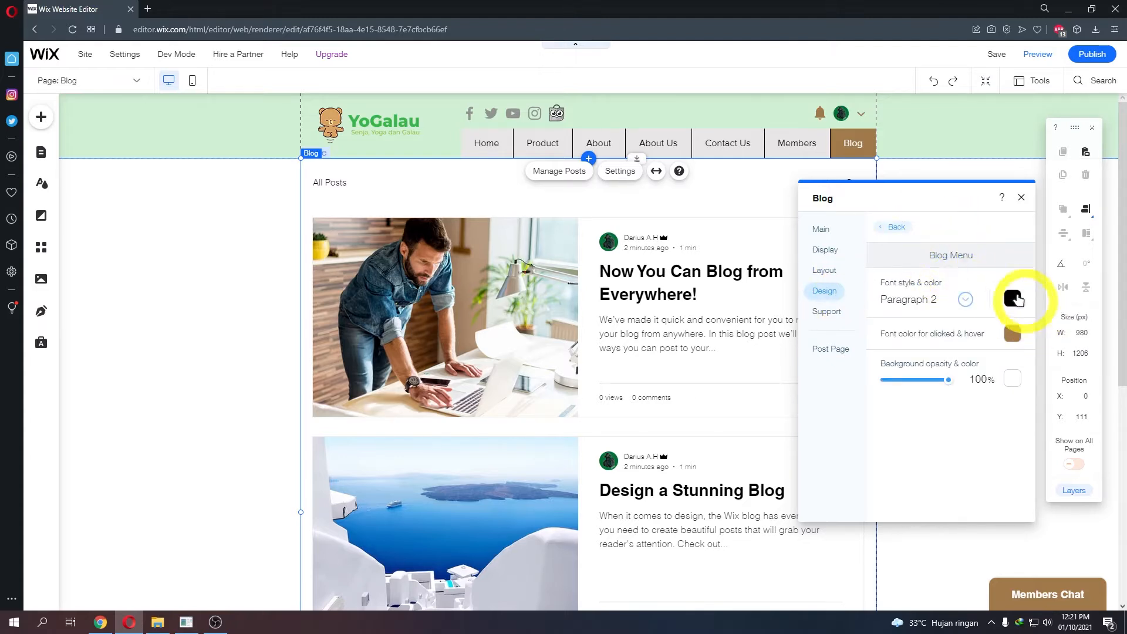
{"action": "left_click", "coordinate": [896, 229]}
{"action": "left_click", "coordinate": [933, 275]}
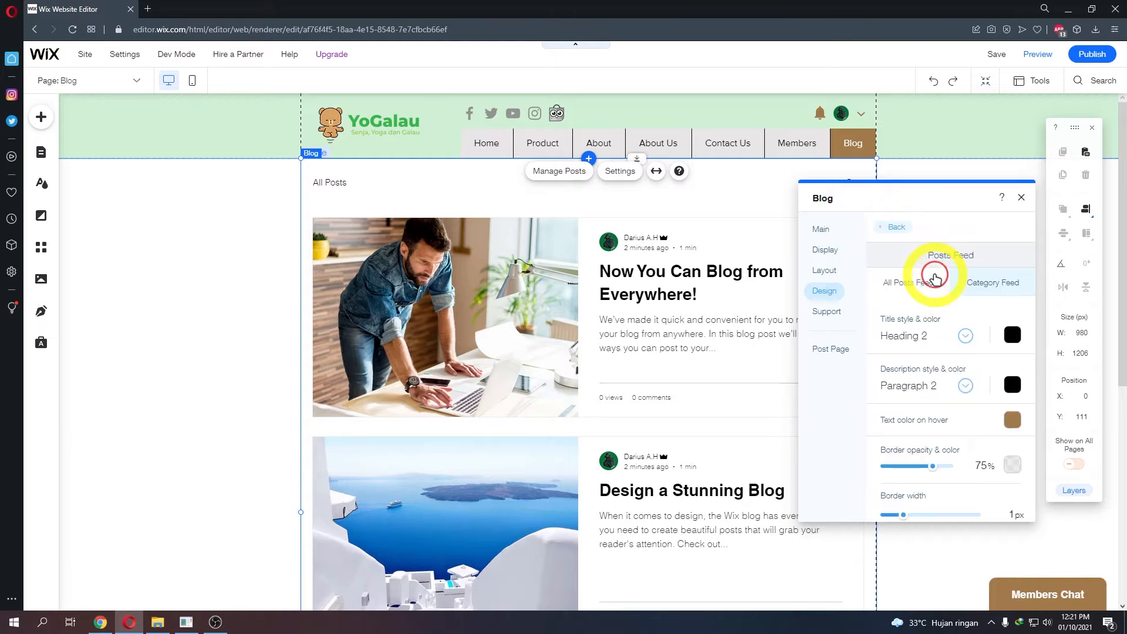
{"action": "left_click", "coordinate": [899, 229]}
{"action": "left_click", "coordinate": [925, 303]}
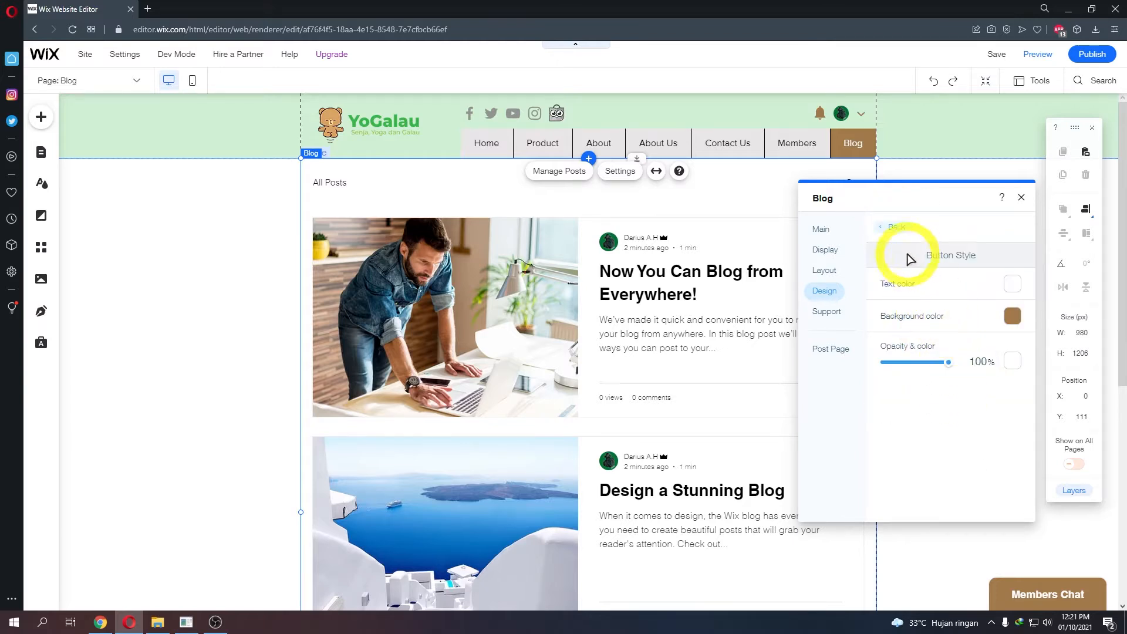
{"action": "left_click", "coordinate": [899, 229]}
{"action": "left_click", "coordinate": [927, 339]}
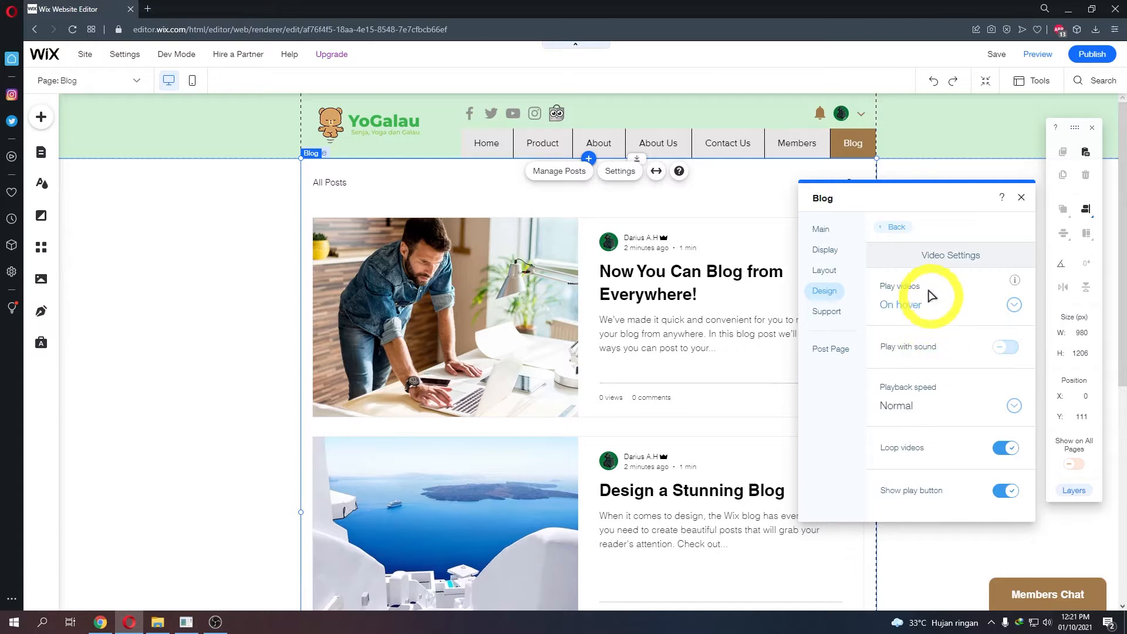
{"action": "left_click", "coordinate": [900, 229]}
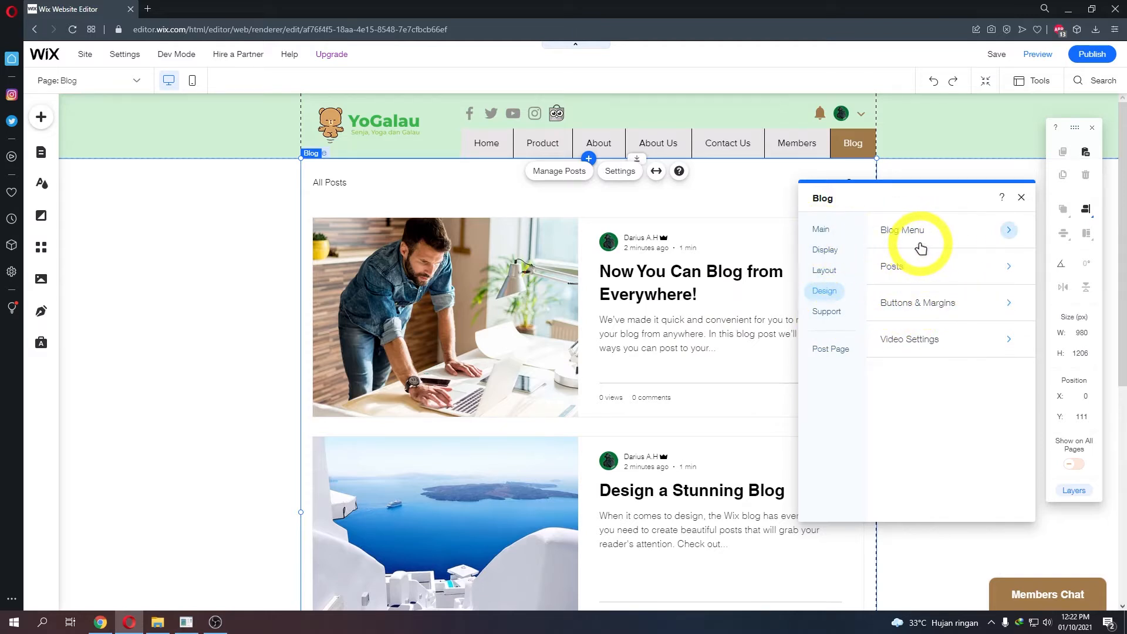
Step: Close the blog's settings and briefly open the post manager before returning to the page editor
{"action": "left_click", "coordinate": [821, 229]}
{"action": "left_click", "coordinate": [1021, 198]}
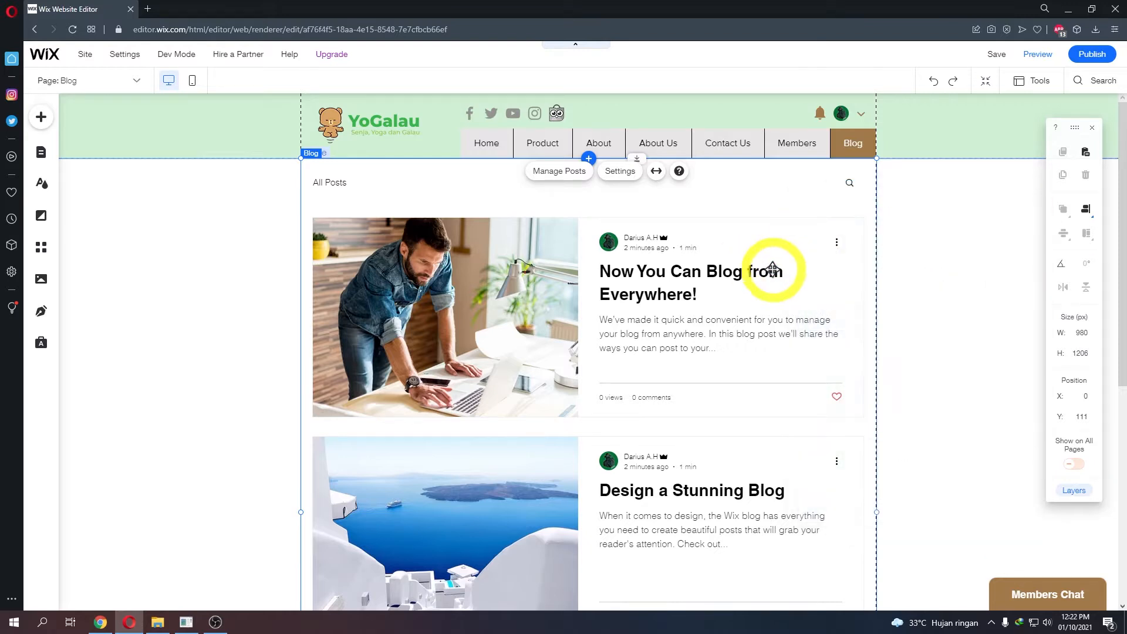
{"action": "left_click", "coordinate": [561, 171]}
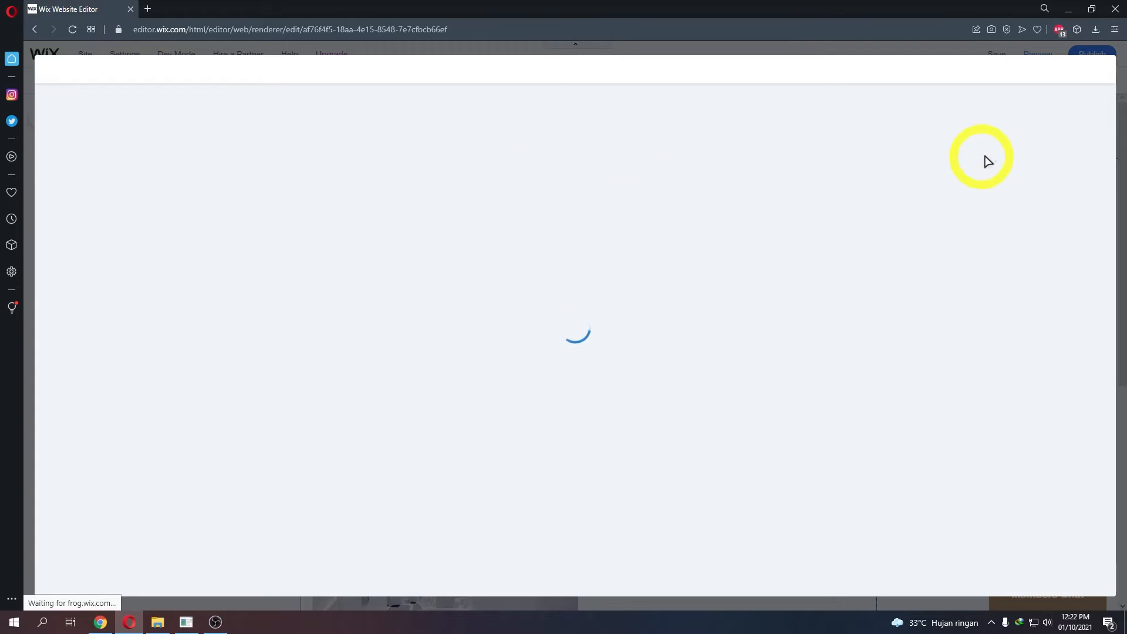
{"action": "left_click", "coordinate": [1101, 70]}
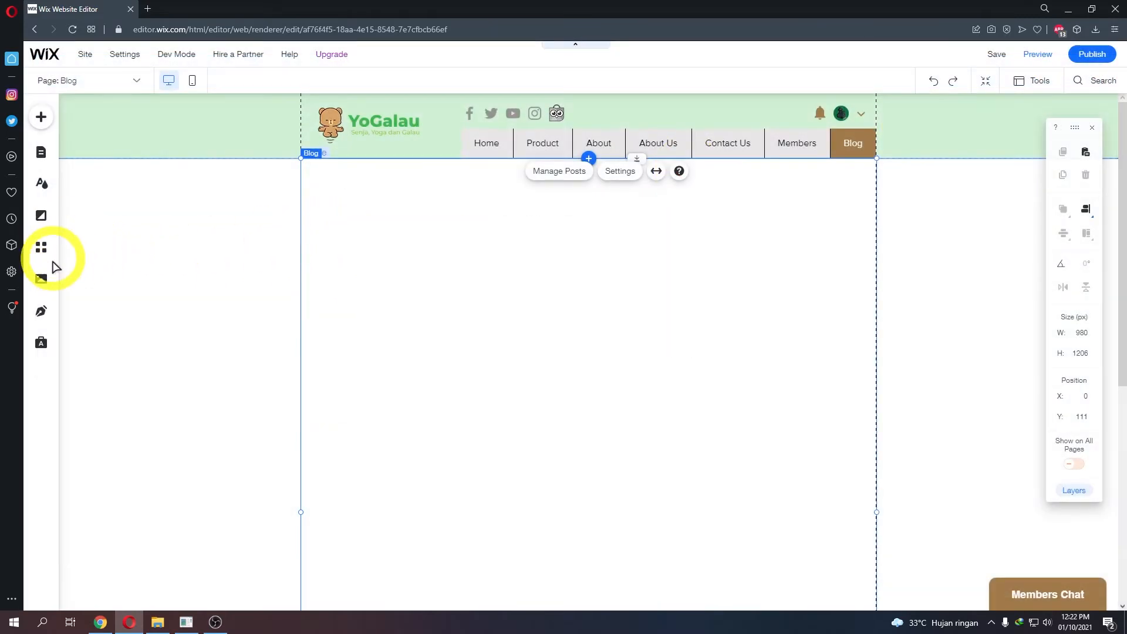
Step: Look through the Wix Blog pages by viewing the Post page and returning to the Blog page
{"action": "left_click", "coordinate": [41, 311]}
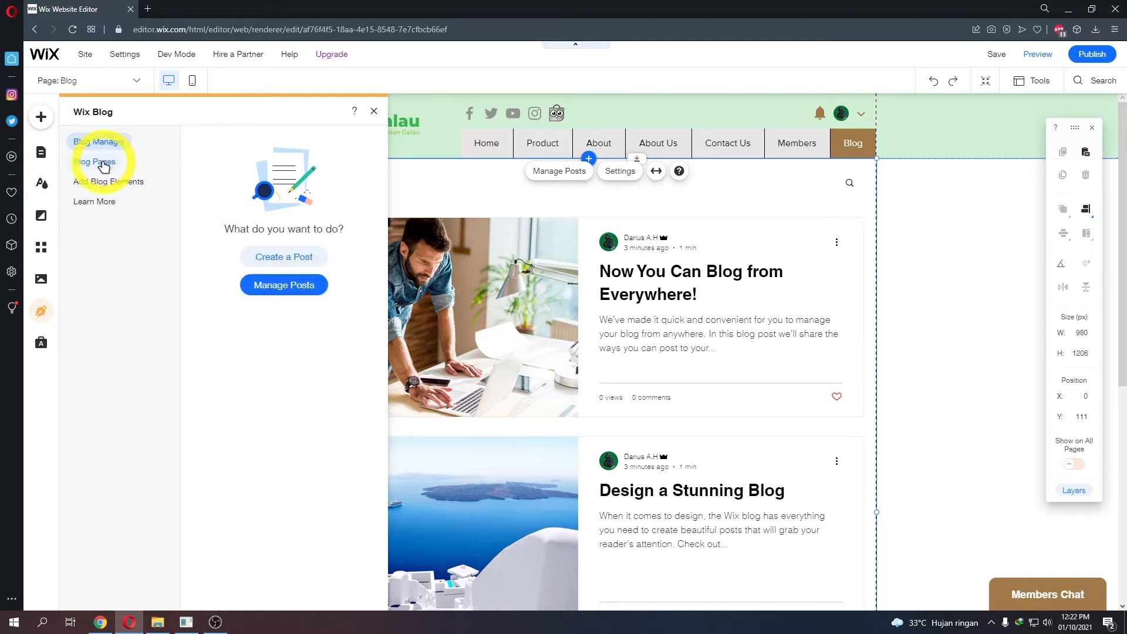
{"action": "left_click", "coordinate": [103, 163]}
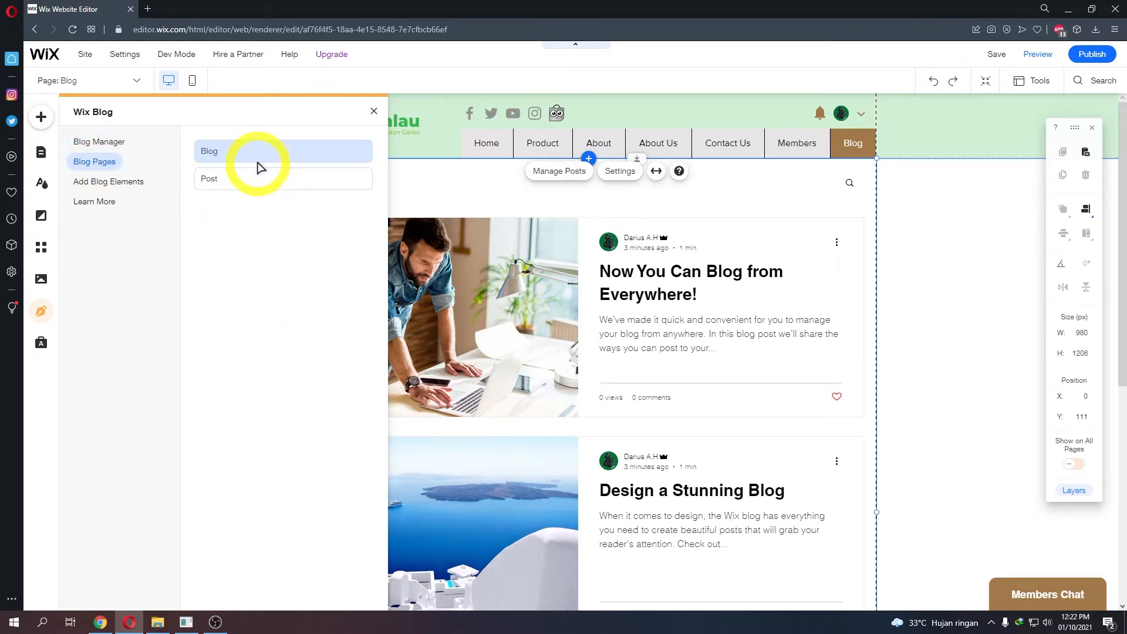
{"action": "left_click", "coordinate": [250, 180]}
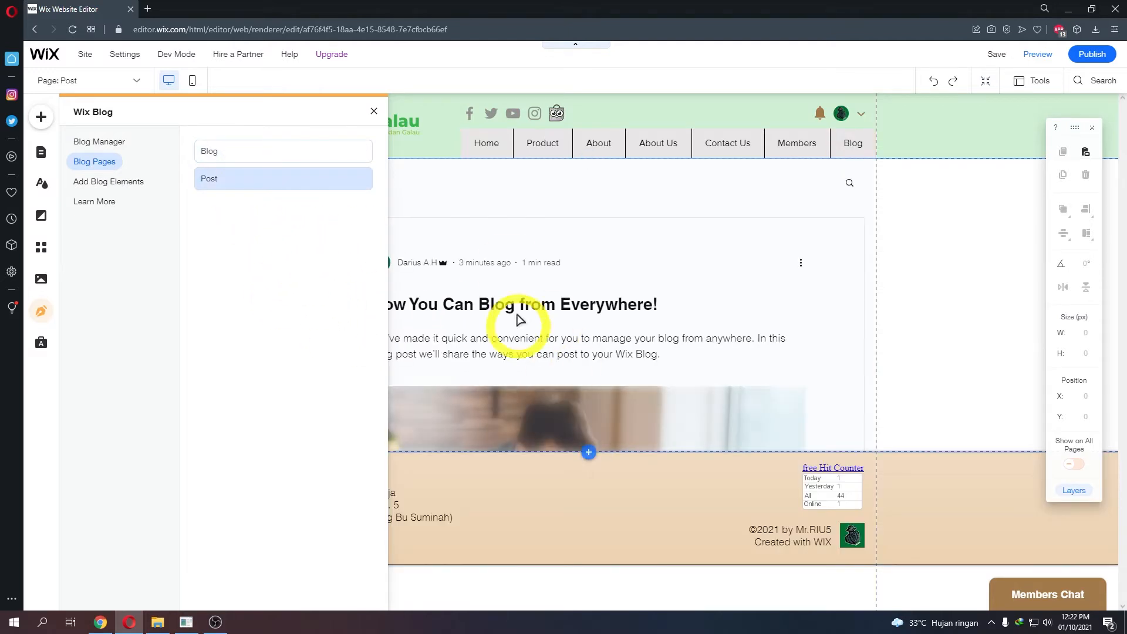
{"action": "left_click", "coordinate": [253, 155]}
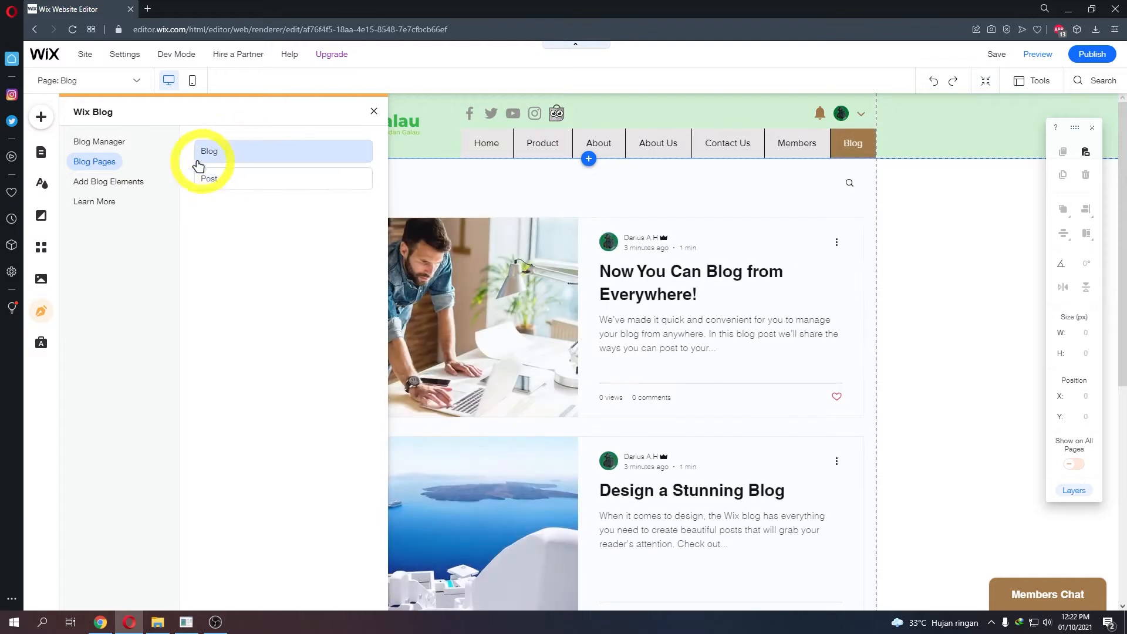
Step: Review the blog elements available to add, from post lists to the category menu, tag cloud, archive and RSS button
{"action": "left_click", "coordinate": [125, 181]}
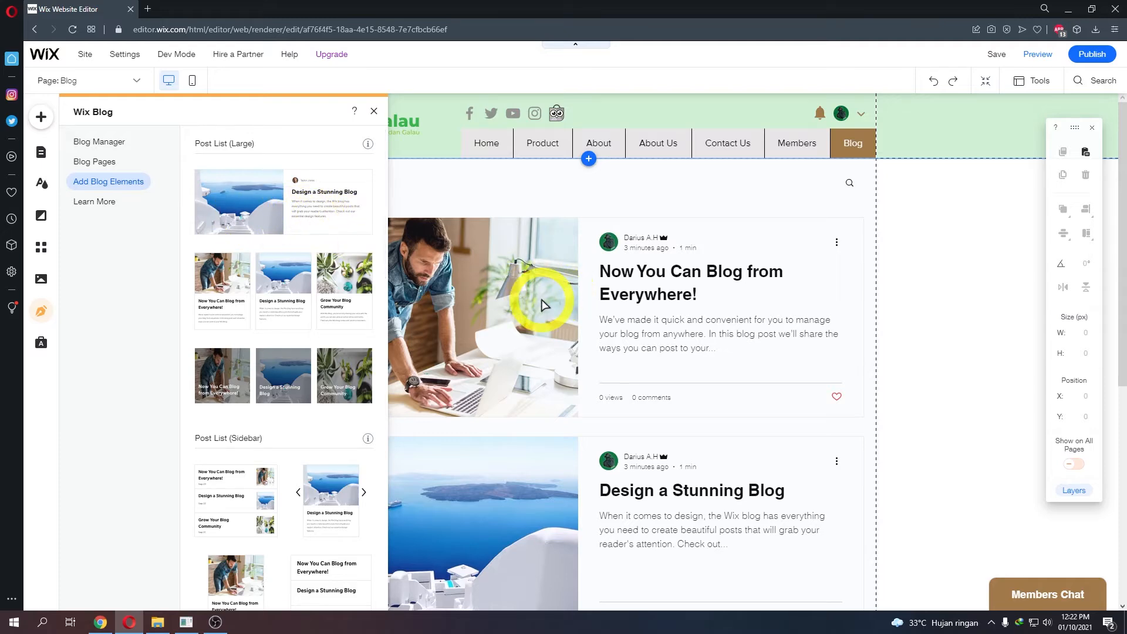
{"action": "scroll", "coordinate": [317, 258], "scroll_direction": "down", "scroll_amount": 5}
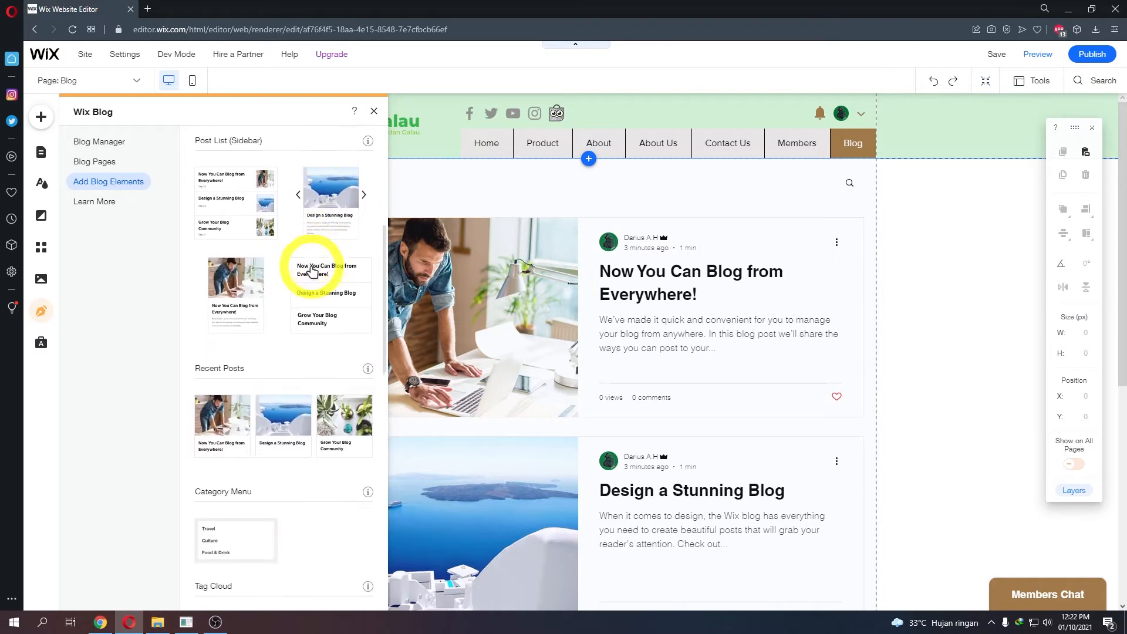
{"action": "scroll", "coordinate": [293, 376], "scroll_direction": "down", "scroll_amount": 4}
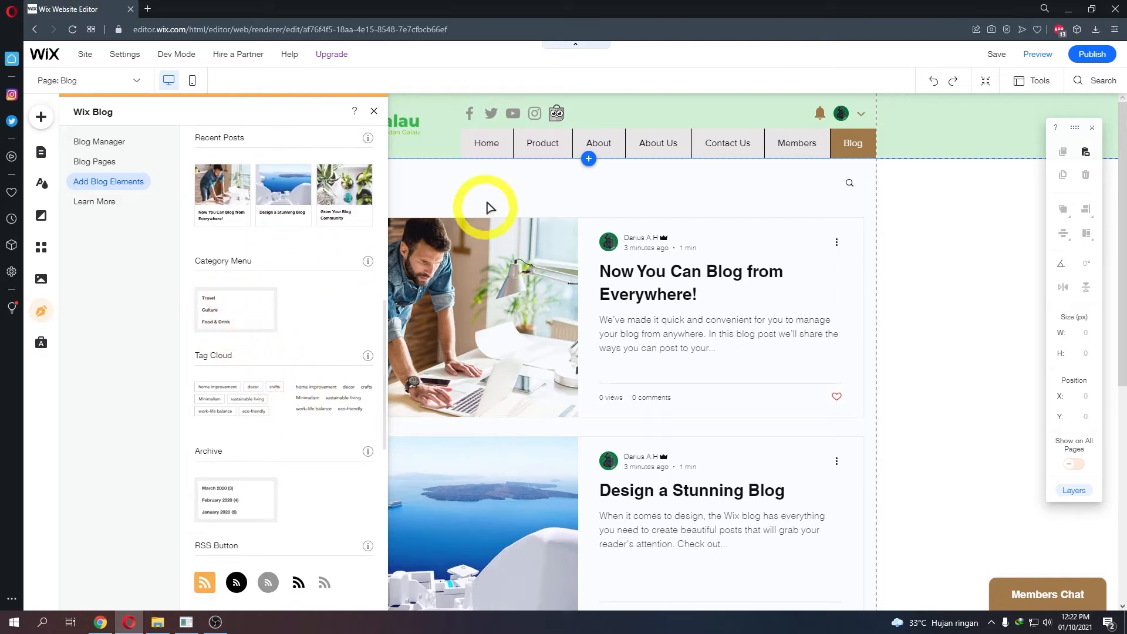
{"action": "left_click", "coordinate": [475, 187]}
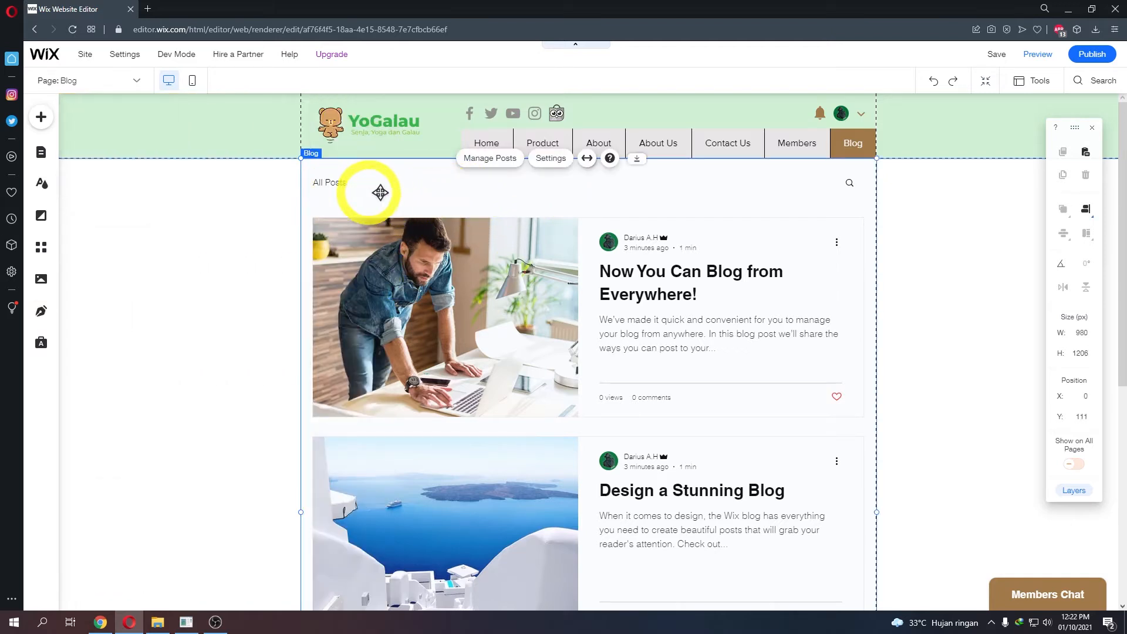
Step: Open the manager for the blog's published posts from the Wix Blog tools
{"action": "left_click", "coordinate": [41, 311]}
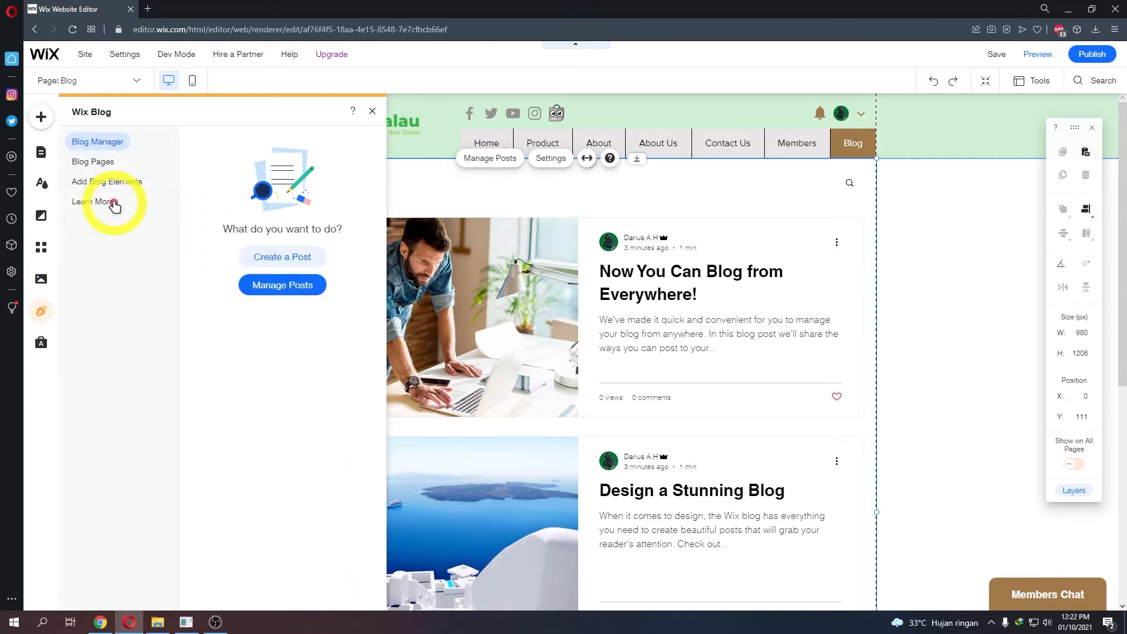
{"action": "left_click", "coordinate": [273, 288]}
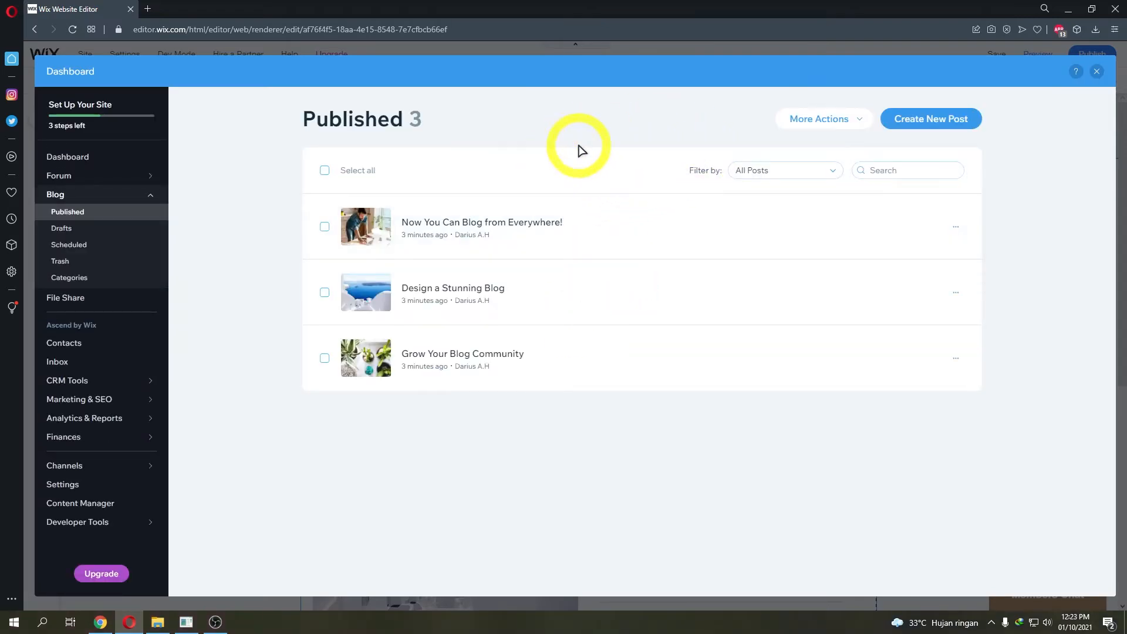
{"action": "mouse_move", "coordinate": [88, 176]}
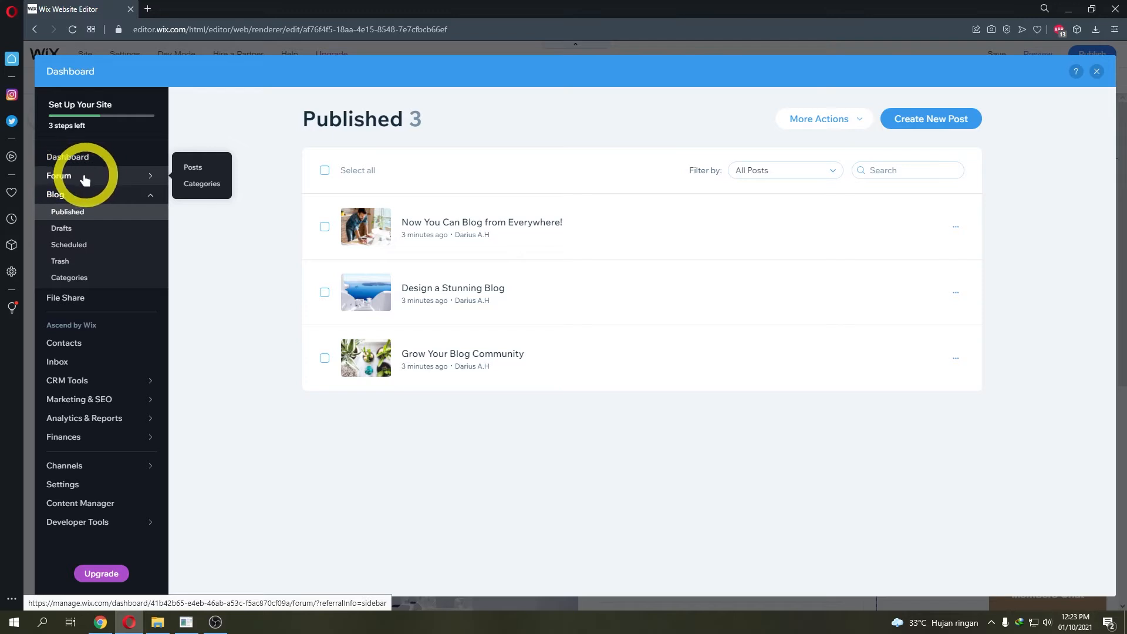
{"action": "mouse_move", "coordinate": [78, 199]}
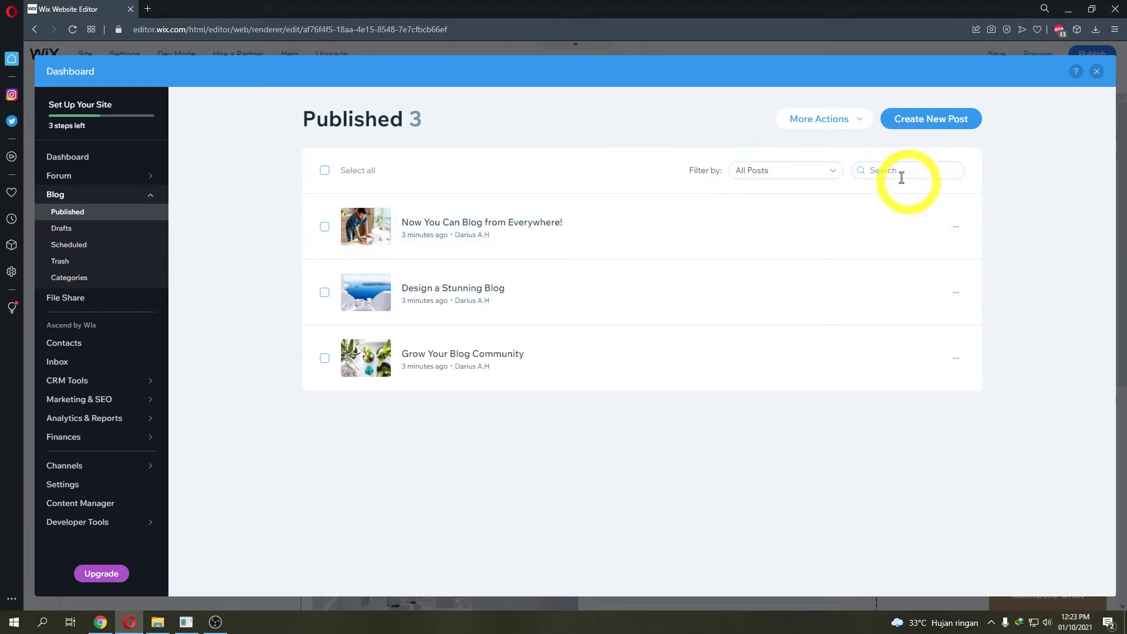
Step: Open Blog Settings from the published posts list and review the author, contributor and notification sections
{"action": "left_click", "coordinate": [850, 119]}
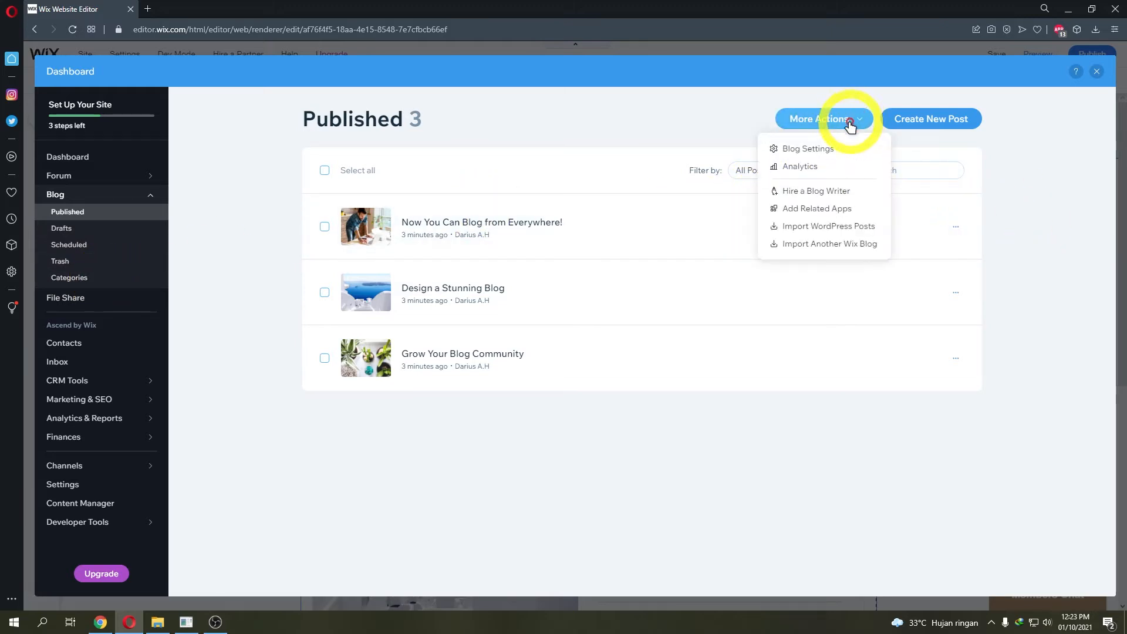
{"action": "left_click", "coordinate": [831, 154]}
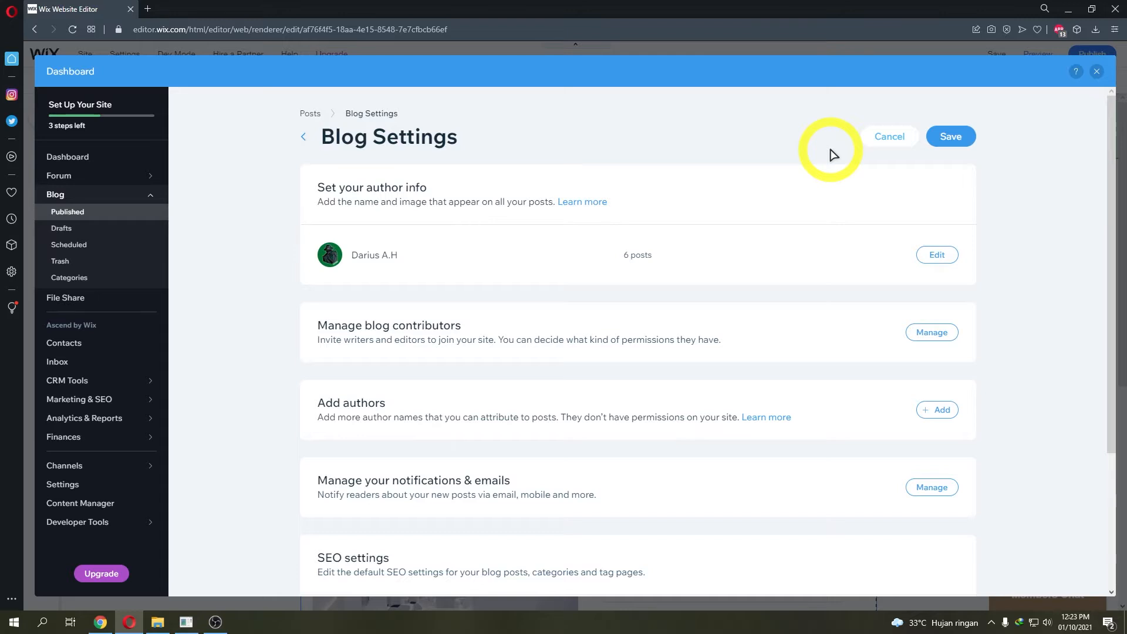
{"action": "scroll", "coordinate": [837, 161], "scroll_direction": "down", "scroll_amount": 2}
{"action": "scroll", "coordinate": [844, 174], "scroll_direction": "up", "scroll_amount": 2}
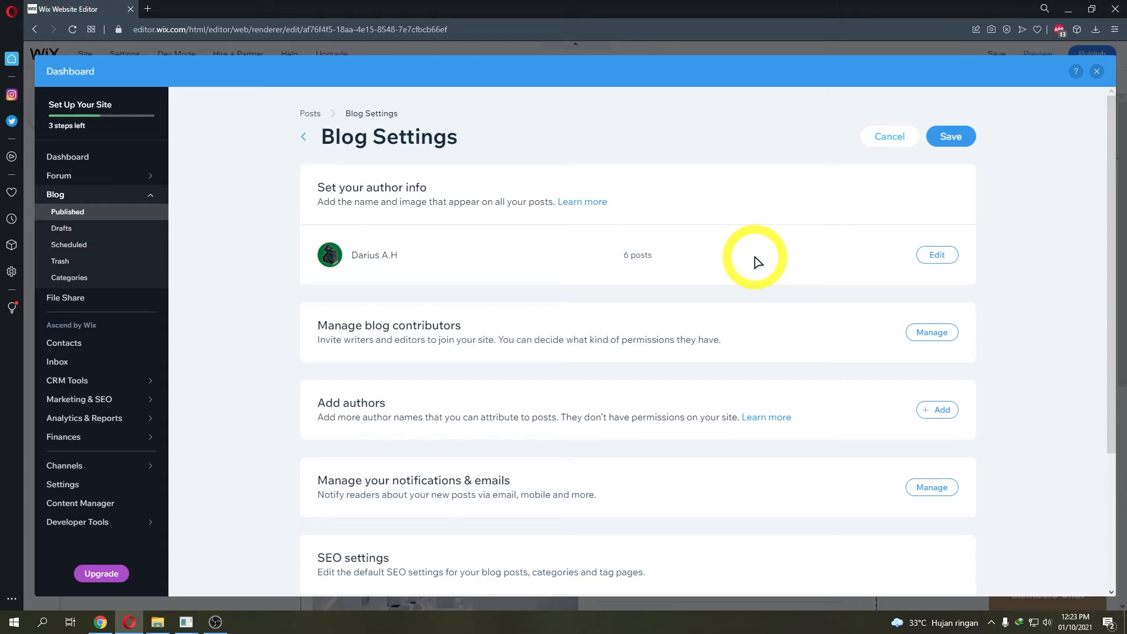
{"action": "scroll", "coordinate": [758, 261], "scroll_direction": "down", "scroll_amount": 1}
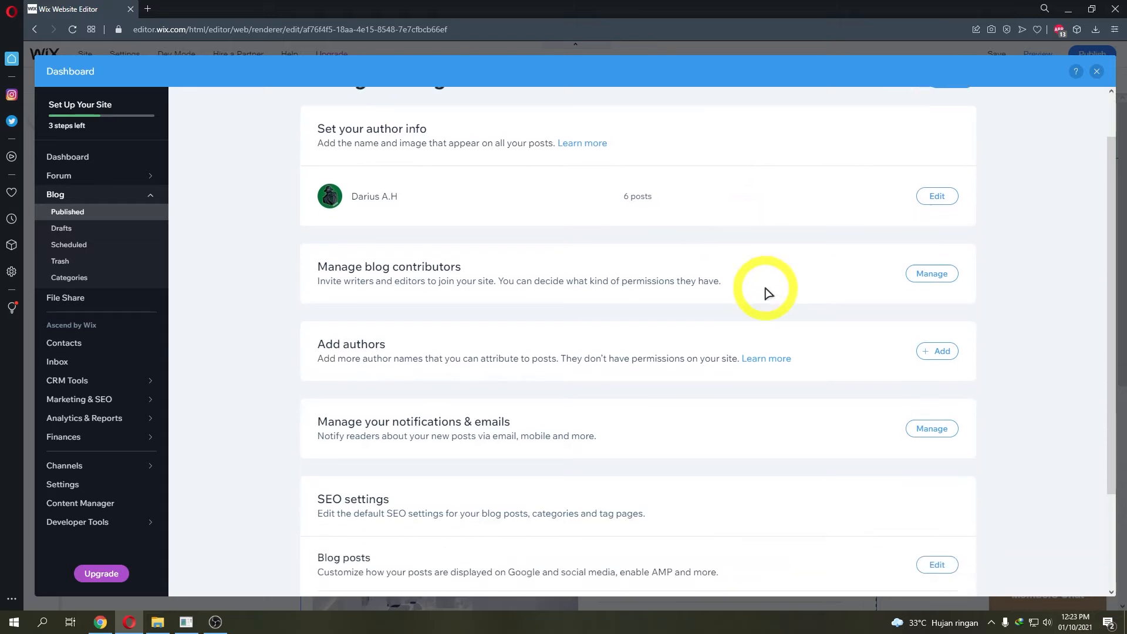
Step: Check the roles and permissions for blog contributors, and return to the blog's published posts
{"action": "left_click", "coordinate": [937, 279]}
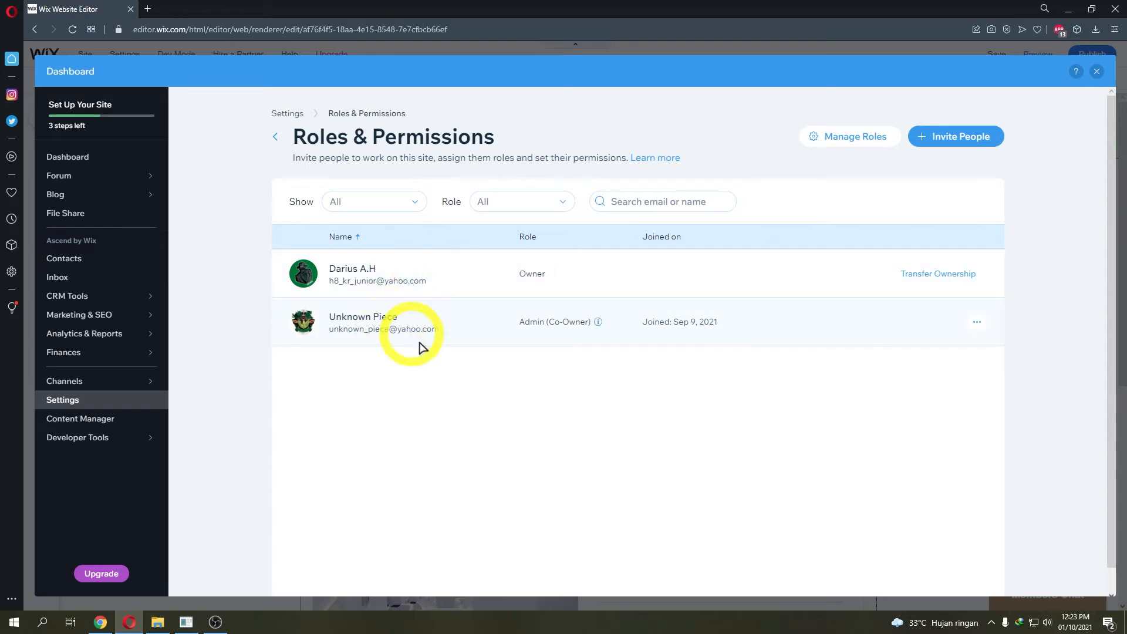
{"action": "left_click", "coordinate": [274, 136]}
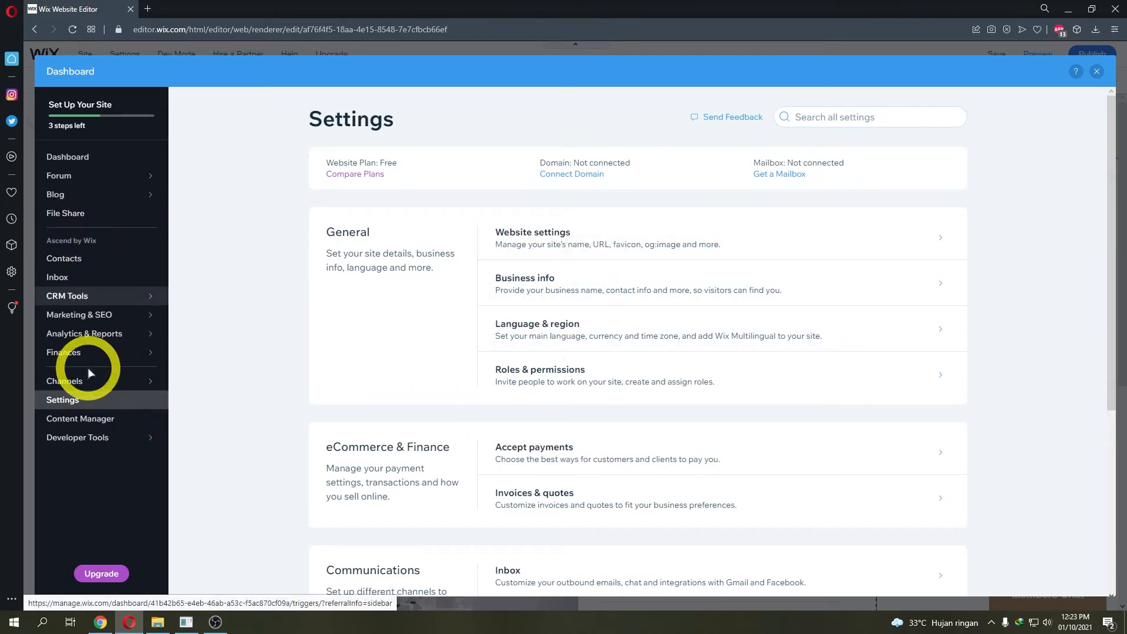
{"action": "left_click", "coordinate": [60, 198]}
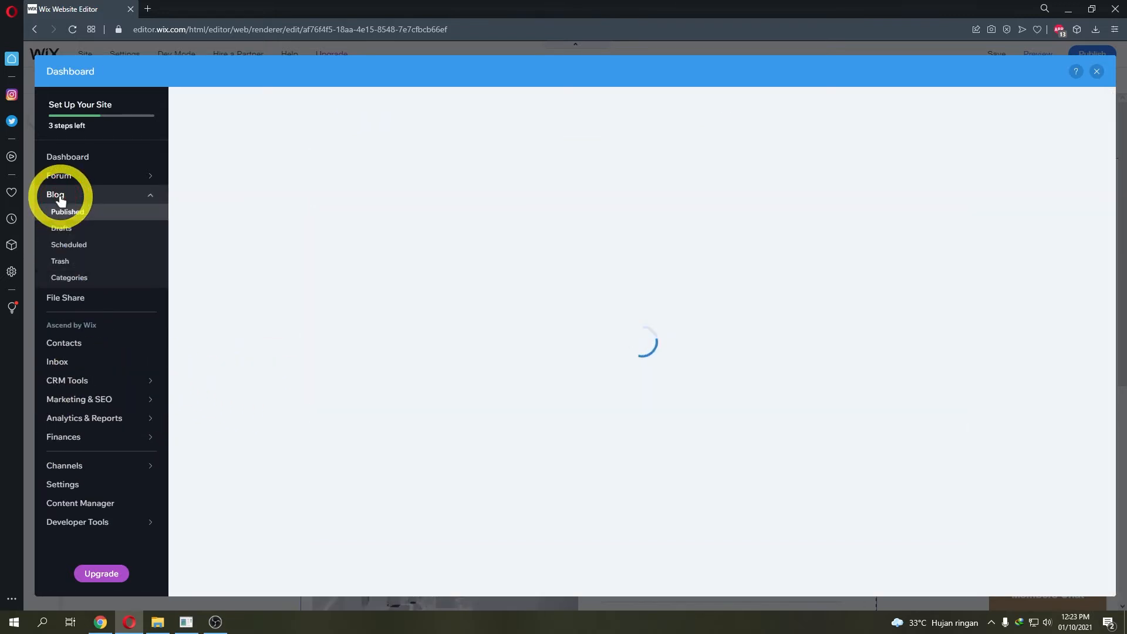
Step: Reopen Blog Settings and read through all sections down to the SEO settings for posts, categories and tags
{"action": "left_click", "coordinate": [831, 116]}
{"action": "left_click", "coordinate": [832, 148]}
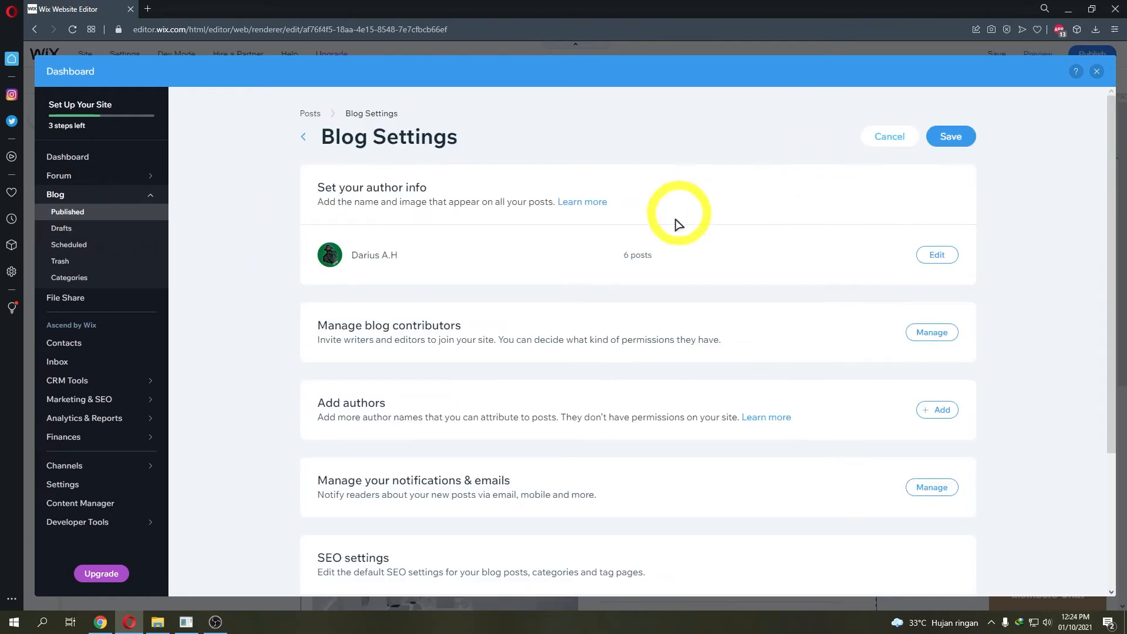
{"action": "scroll", "coordinate": [498, 388], "scroll_direction": "down", "scroll_amount": 1}
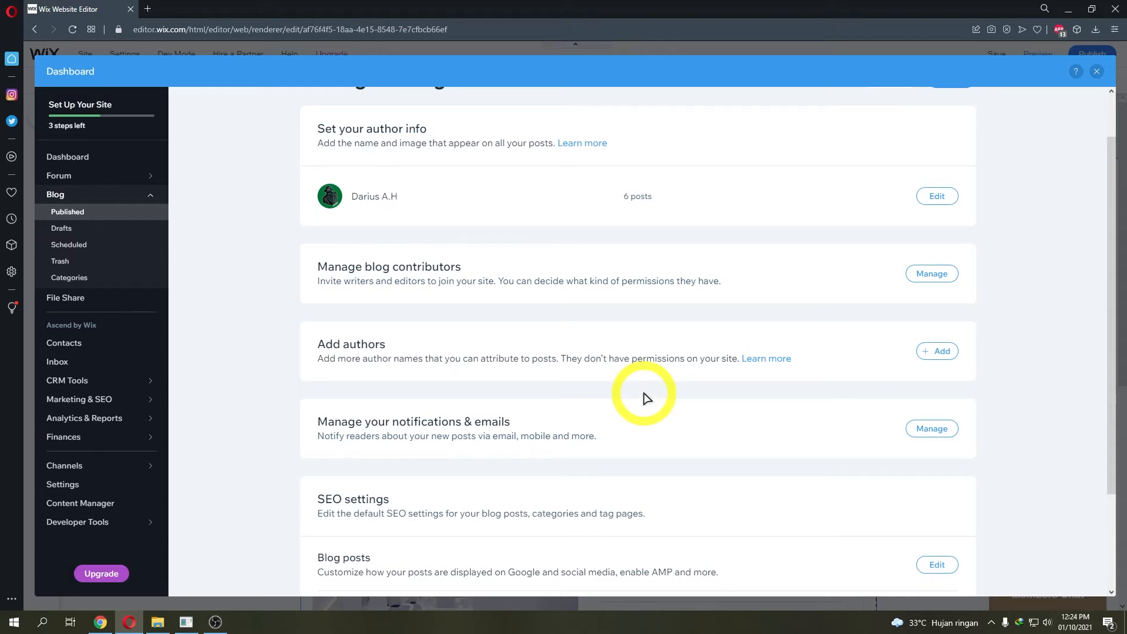
{"action": "scroll", "coordinate": [646, 397], "scroll_direction": "down", "scroll_amount": 2}
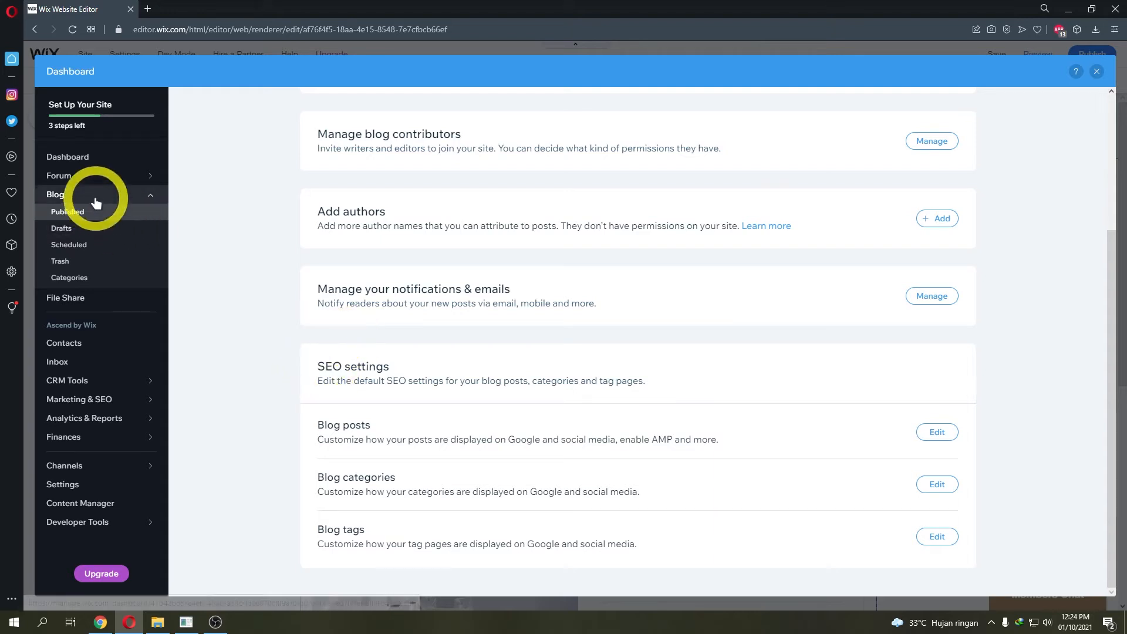
Step: Create a new post from the published posts list and title it "Mari Yoga"
{"action": "left_click", "coordinate": [93, 212]}
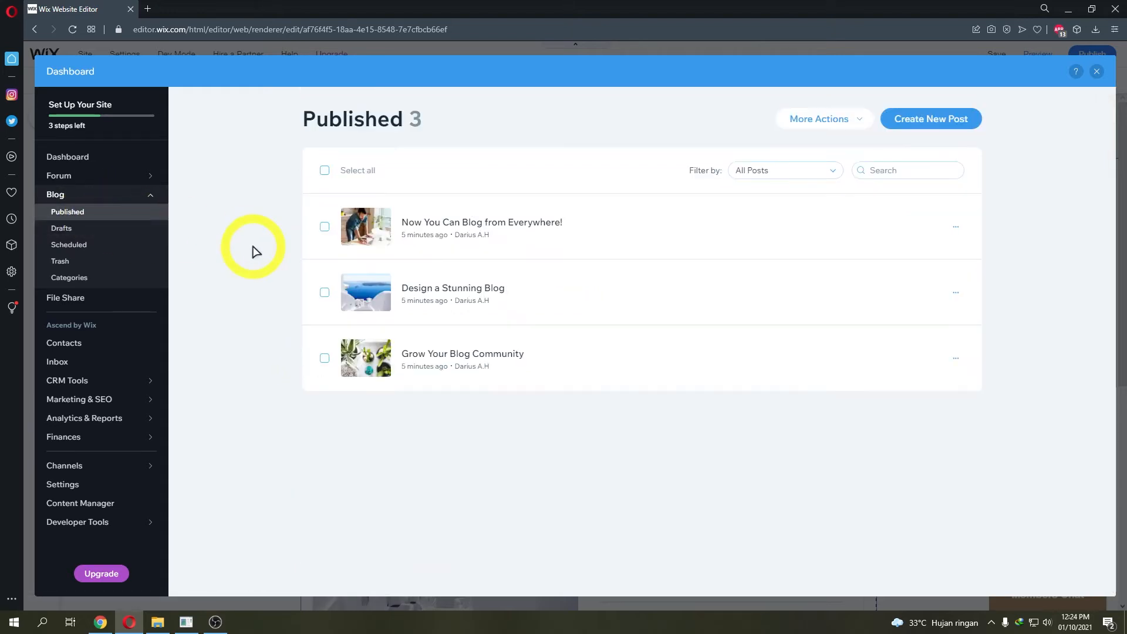
{"action": "left_click", "coordinate": [932, 122]}
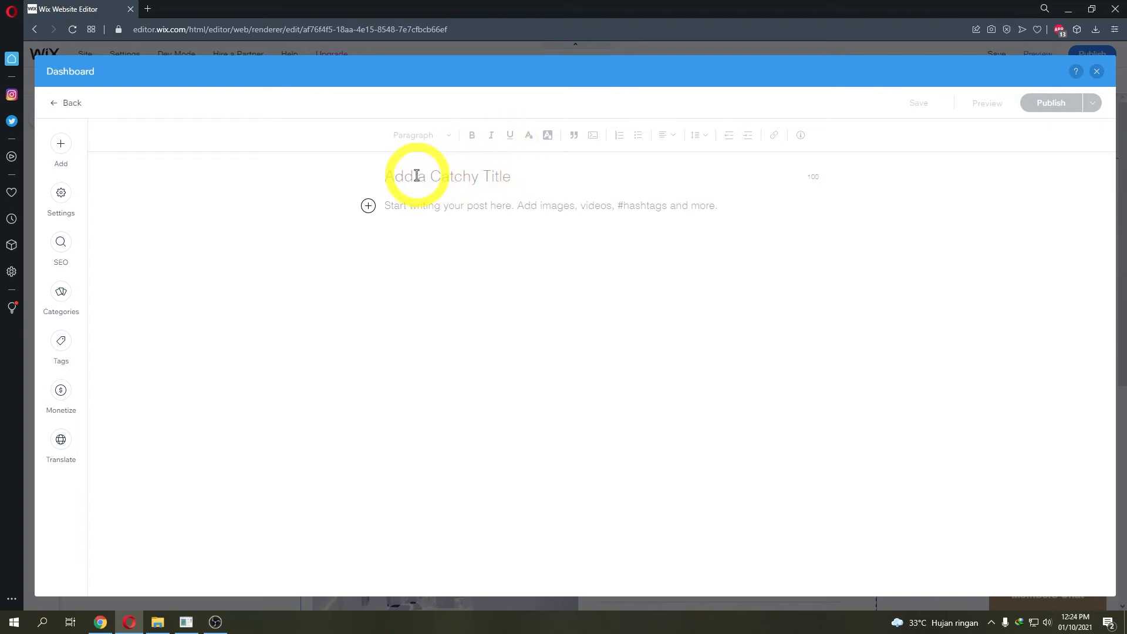
{"action": "type", "text": "Mari Yoga"}
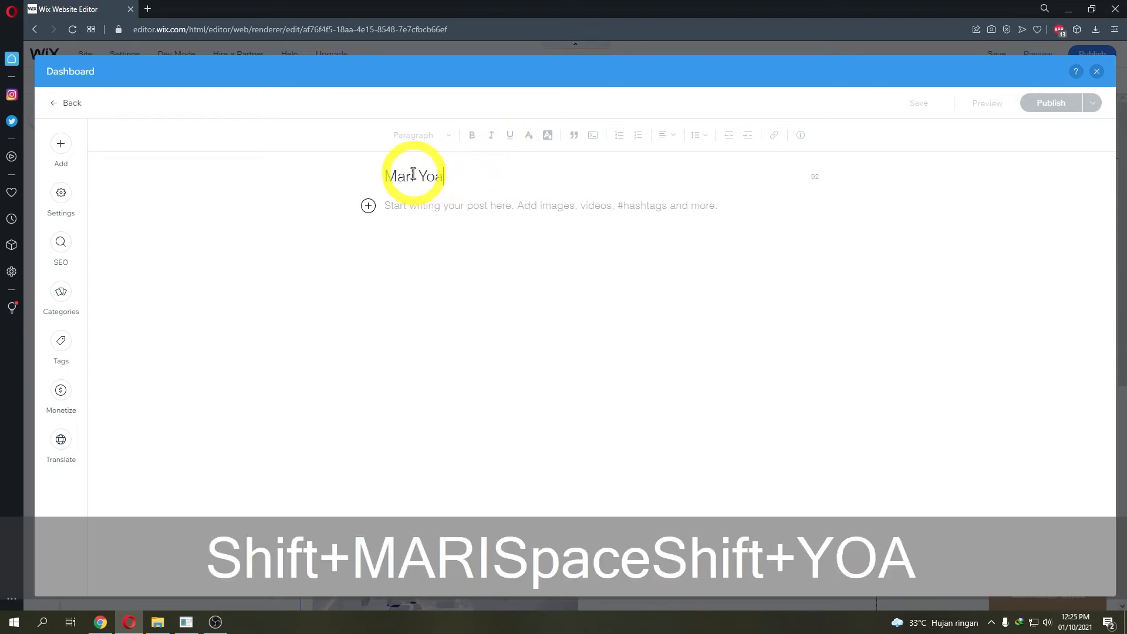
Step: Write "Daripada Galau Mending Yoga" as the body text of the post
{"action": "left_click", "coordinate": [402, 206]}
{"action": "type", "text": "Daripda"}
{"action": "key", "text": "BackSpace"}
{"action": "key", "text": "BackSpace"}
{"action": "type", "text": "ada Galau Mending Yoga"}
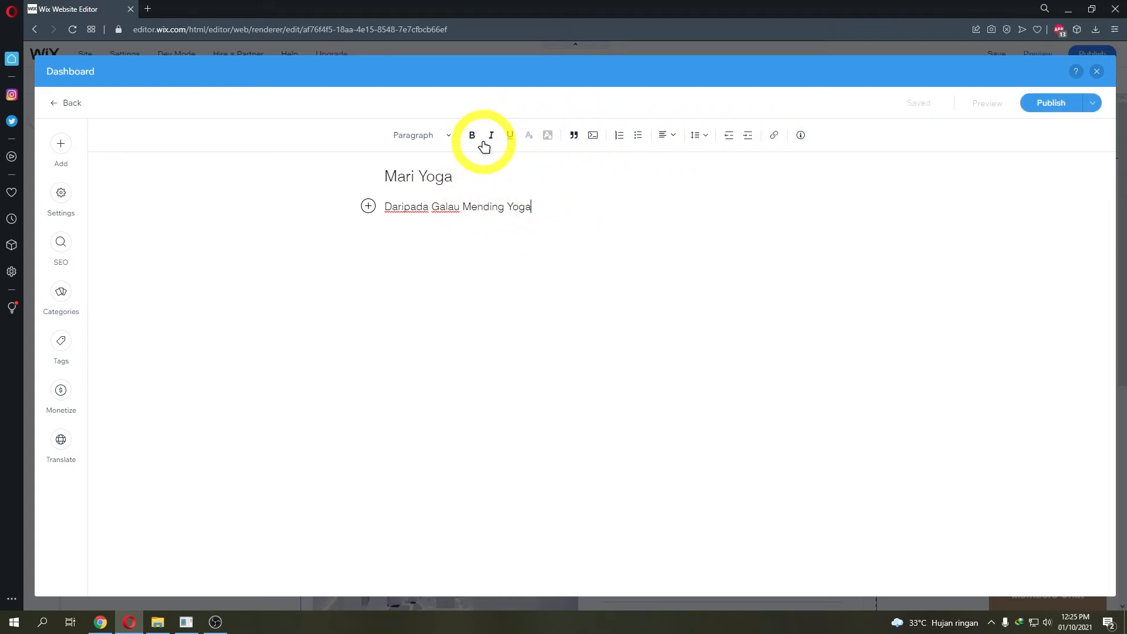
Step: Search the GIF library for "yoga", insert the GIF of a woman and dog, and enlarge it to the post's content width
{"action": "left_click", "coordinate": [62, 144]}
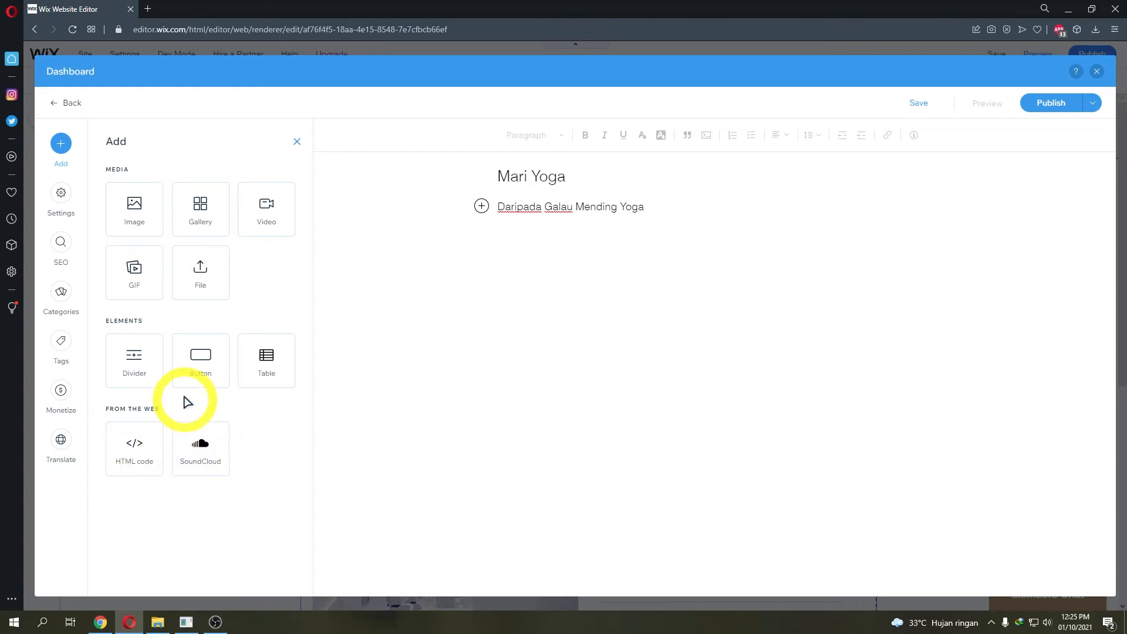
{"action": "left_click", "coordinate": [138, 271]}
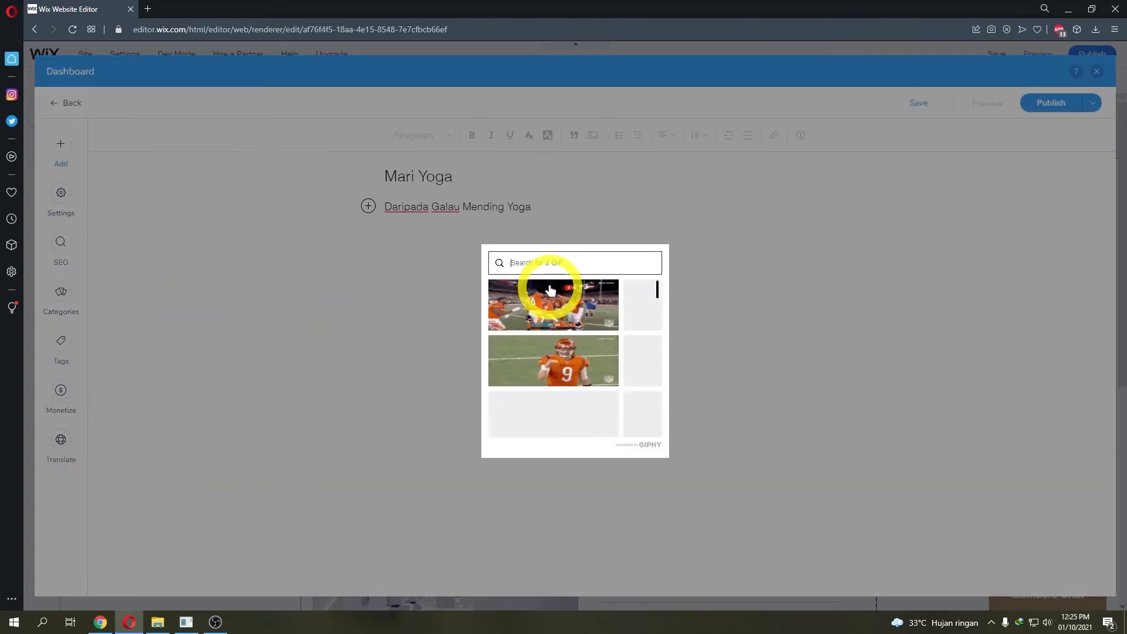
{"action": "type", "text": "yoga"}
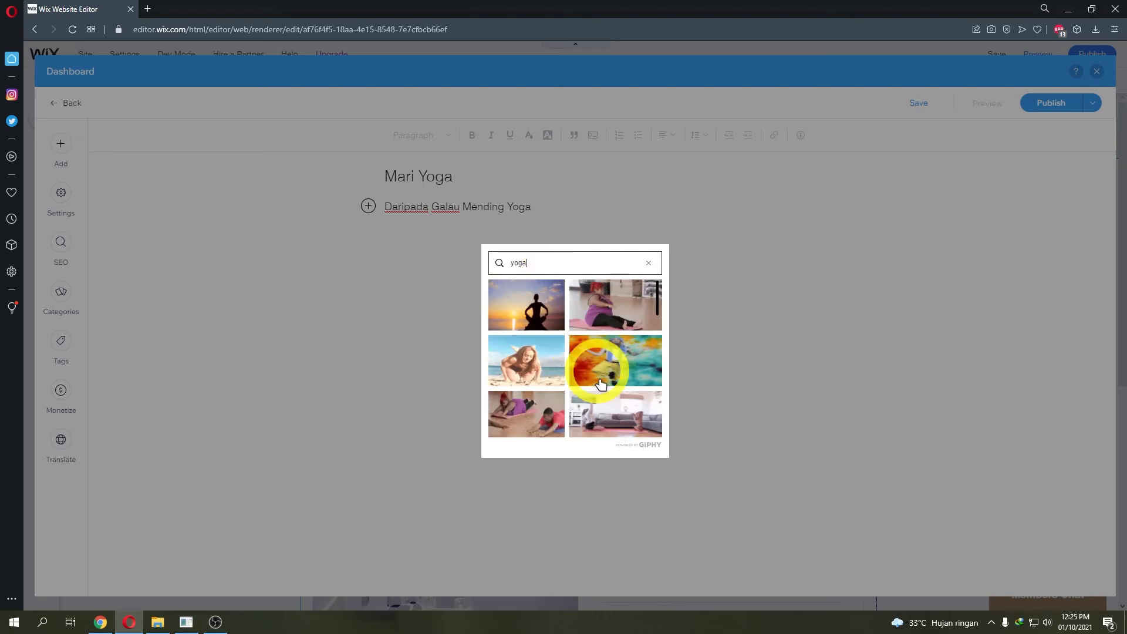
{"action": "left_click", "coordinate": [604, 415]}
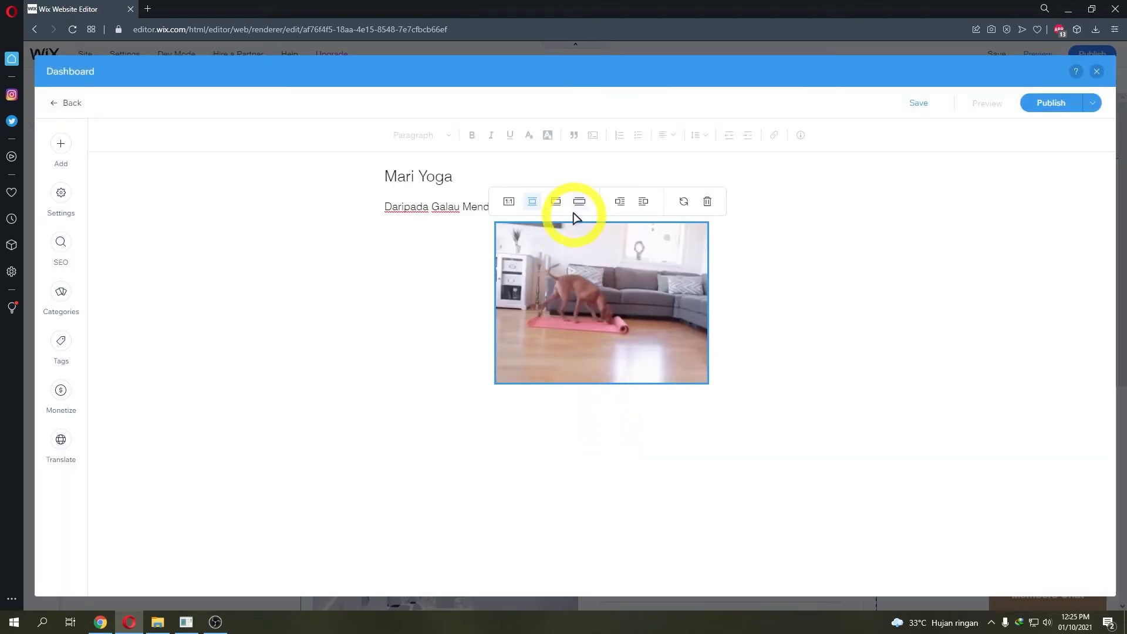
{"action": "left_click", "coordinate": [558, 202]}
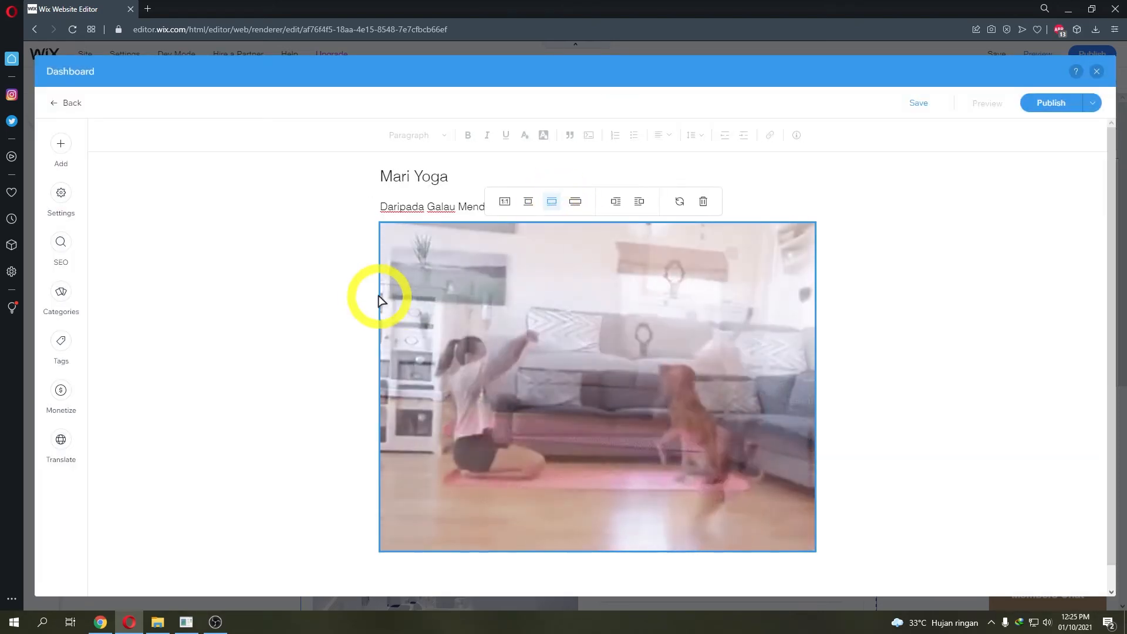
Step: Set YoGalau.png from the site files as the post's cover image, and replace it with YoGalauL.png
{"action": "left_click", "coordinate": [60, 157]}
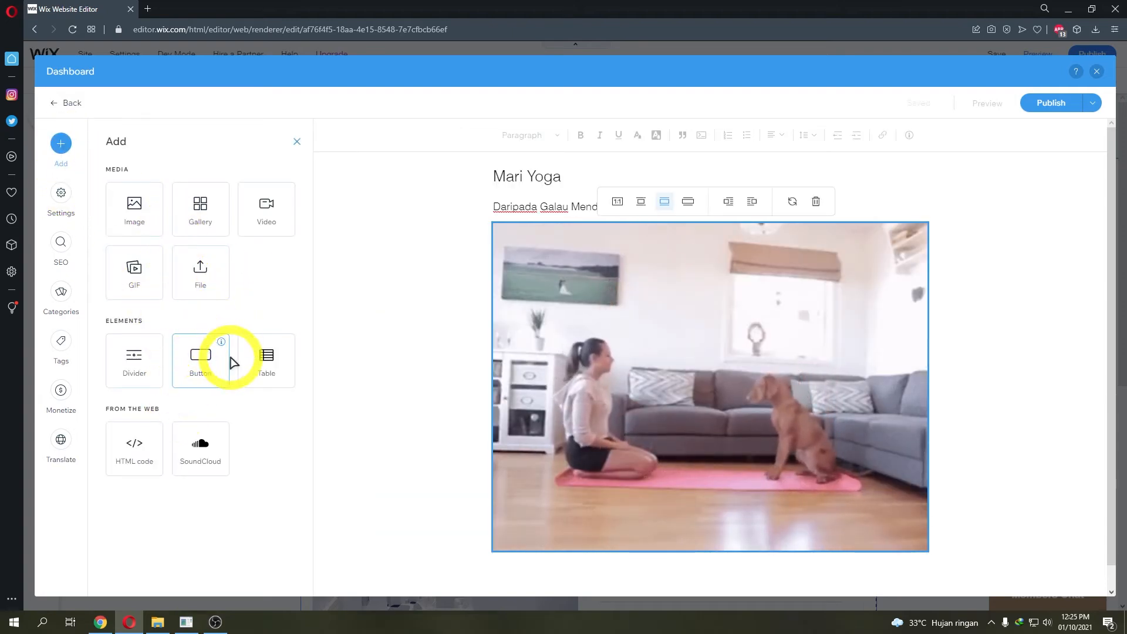
{"action": "left_click", "coordinate": [61, 195]}
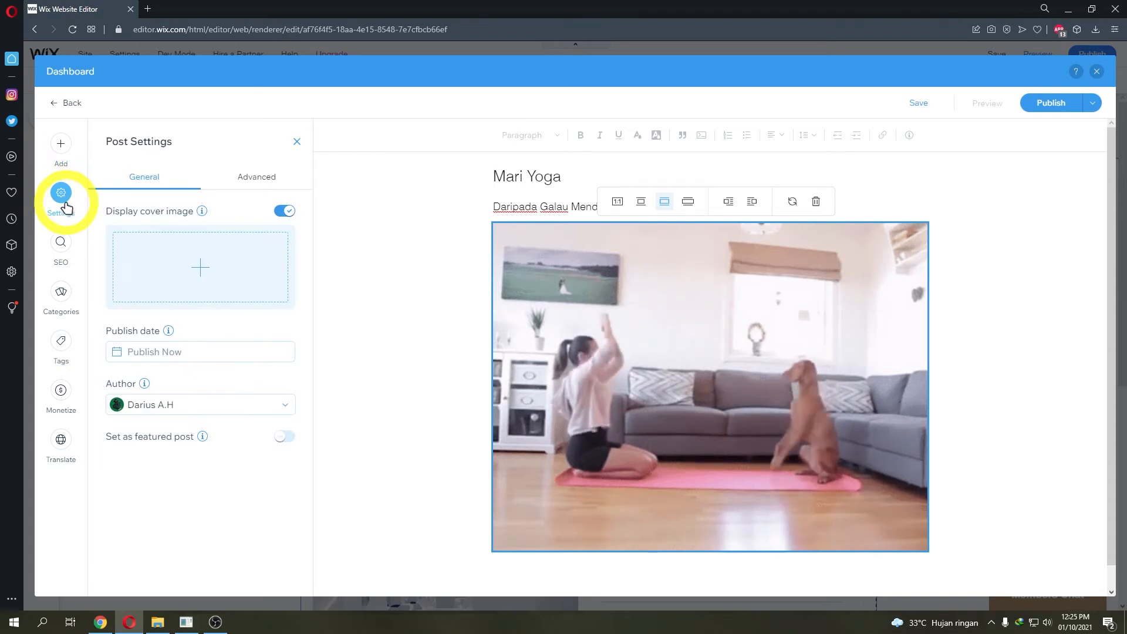
{"action": "left_click", "coordinate": [200, 268]}
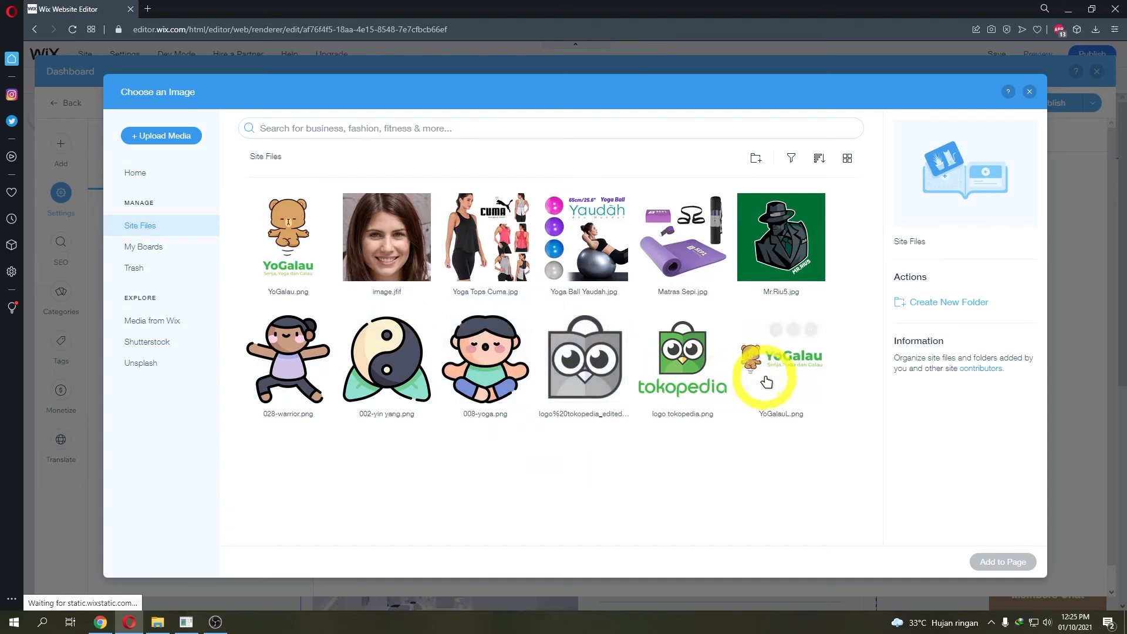
{"action": "left_click", "coordinate": [328, 289]}
{"action": "left_click", "coordinate": [1003, 562]}
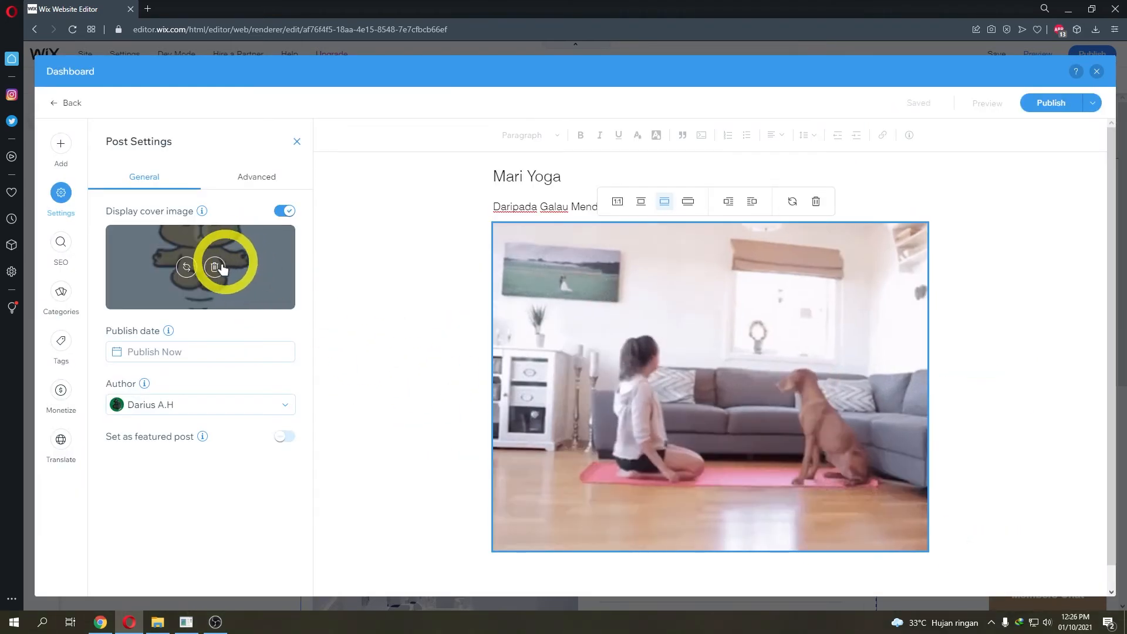
{"action": "left_click", "coordinate": [215, 268]}
{"action": "left_click", "coordinate": [214, 267]}
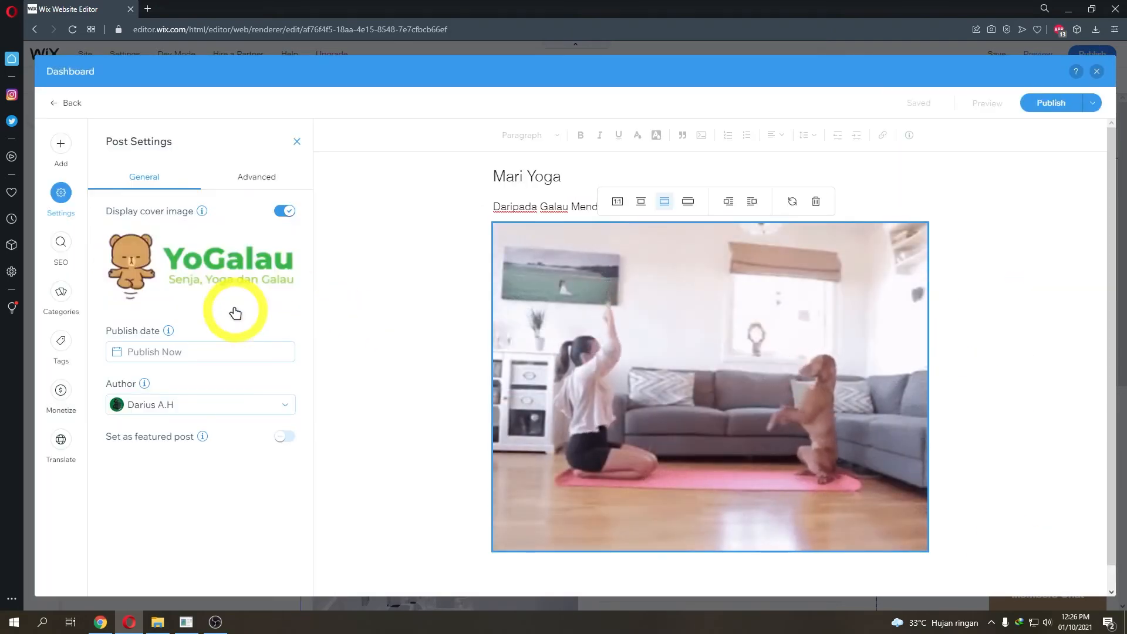
Step: Examine the General and Advanced post settings, including the cover image, description, related posts and commenting options
{"action": "mouse_move", "coordinate": [203, 214]}
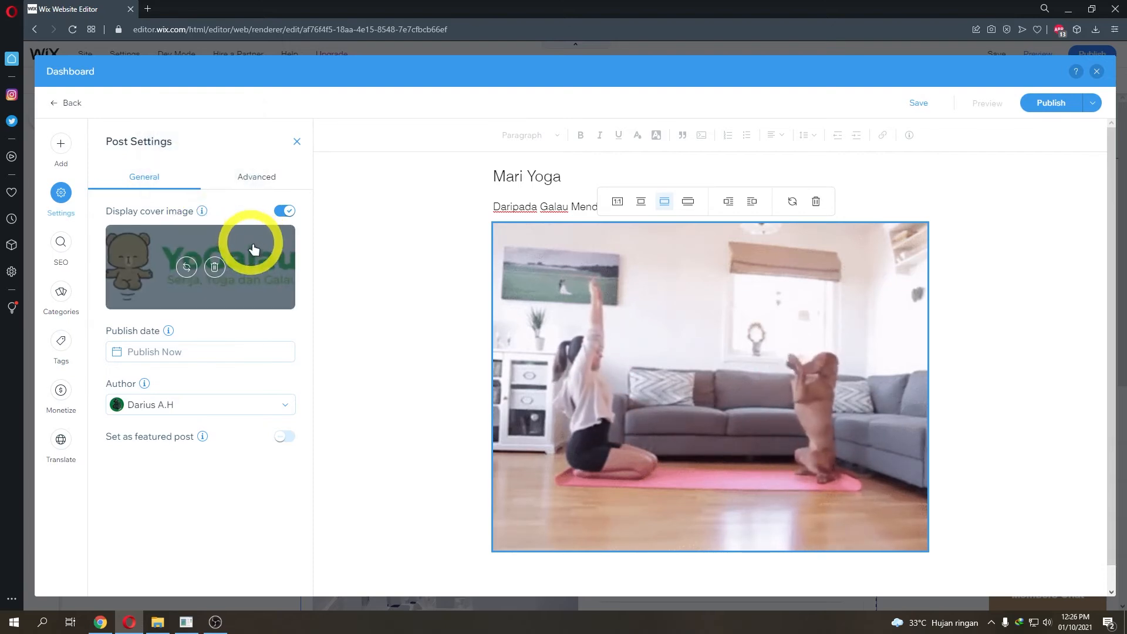
{"action": "left_click", "coordinate": [249, 183]}
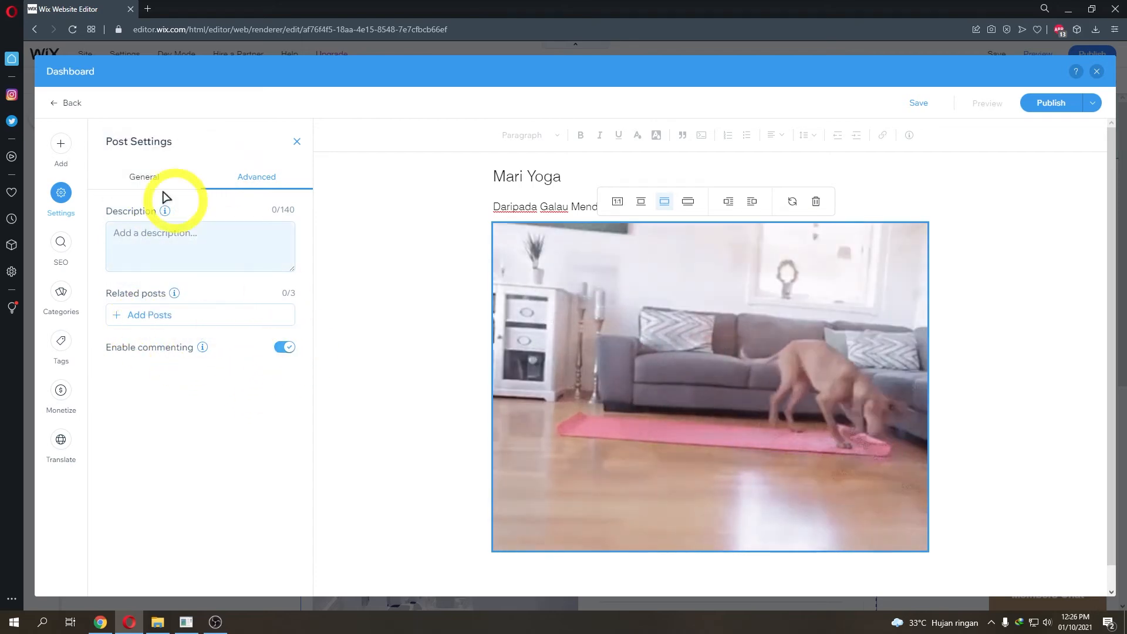
{"action": "left_click", "coordinate": [145, 179]}
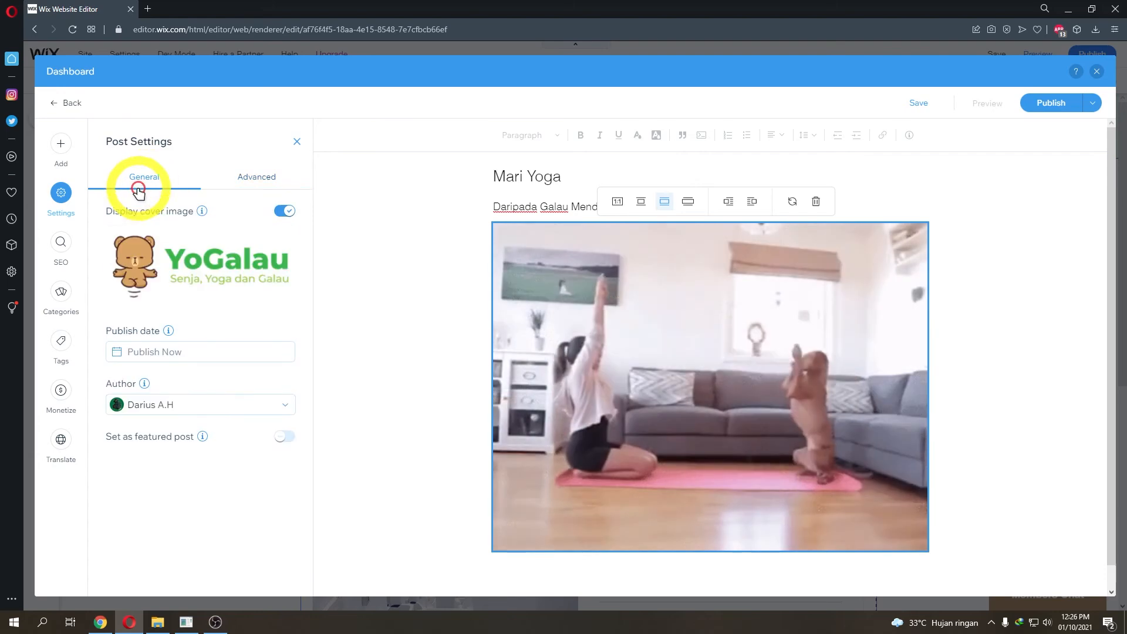
Step: Examine the post's SEO basics, categories, tags, subscription plans and translation options
{"action": "left_click", "coordinate": [72, 251]}
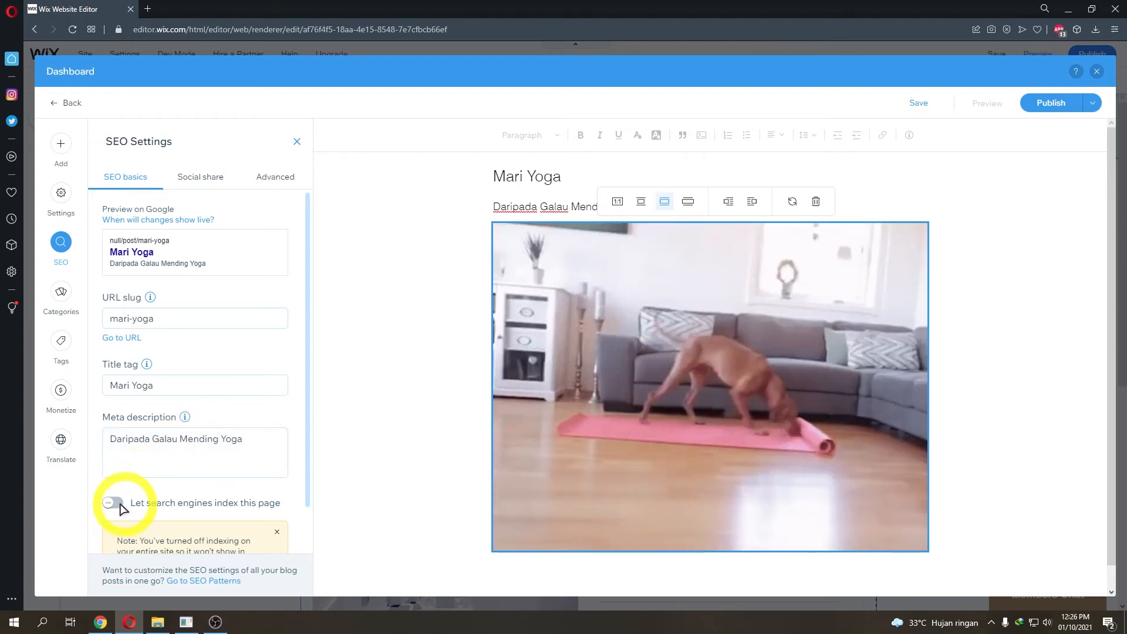
{"action": "scroll", "coordinate": [121, 506], "scroll_direction": "down", "scroll_amount": 2}
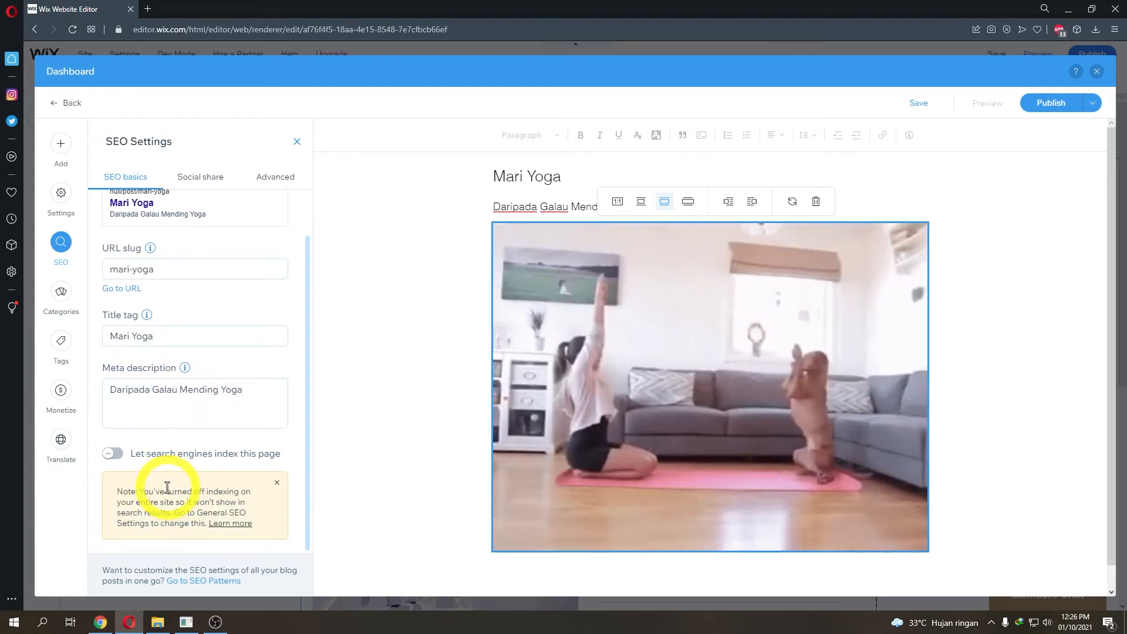
{"action": "left_click", "coordinate": [60, 291]}
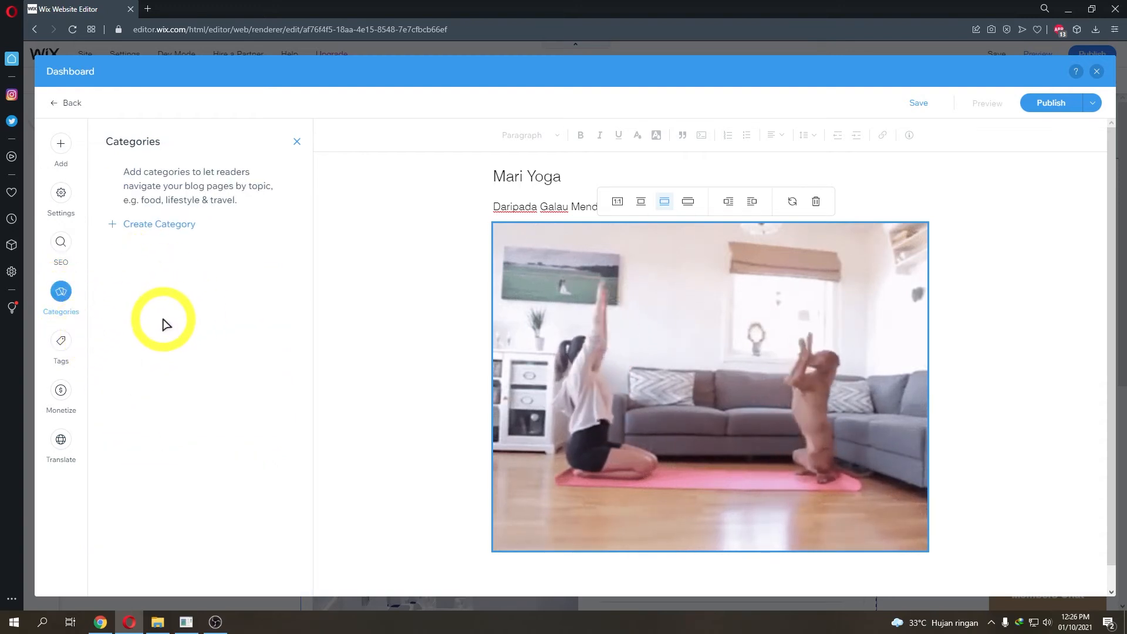
{"action": "left_click", "coordinate": [61, 351]}
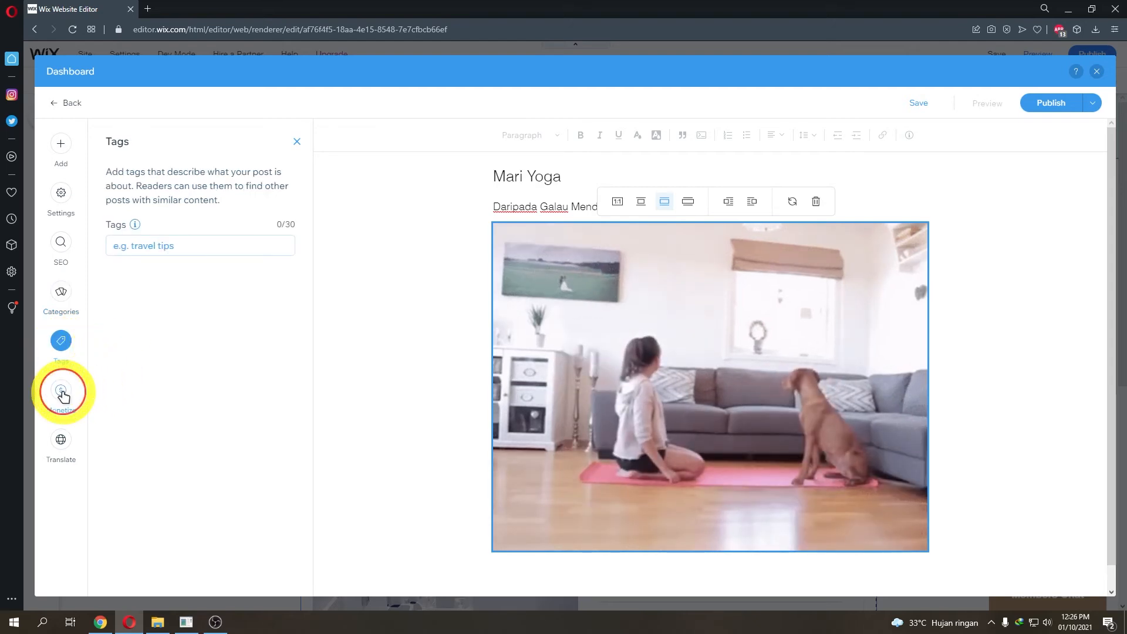
{"action": "left_click", "coordinate": [62, 392]}
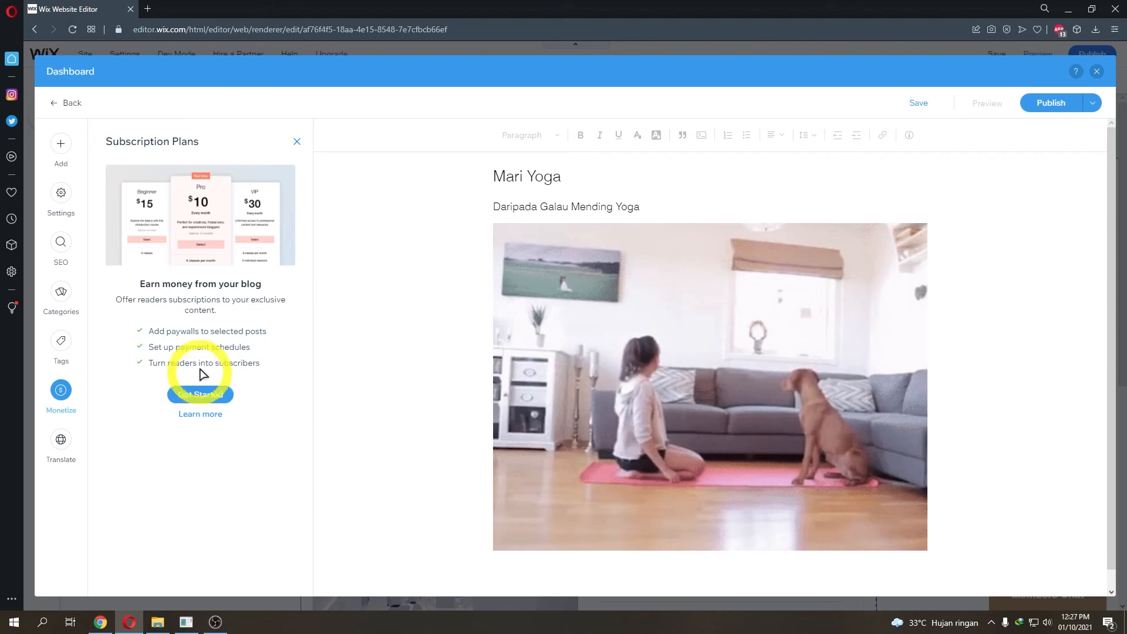
{"action": "left_click", "coordinate": [63, 437]}
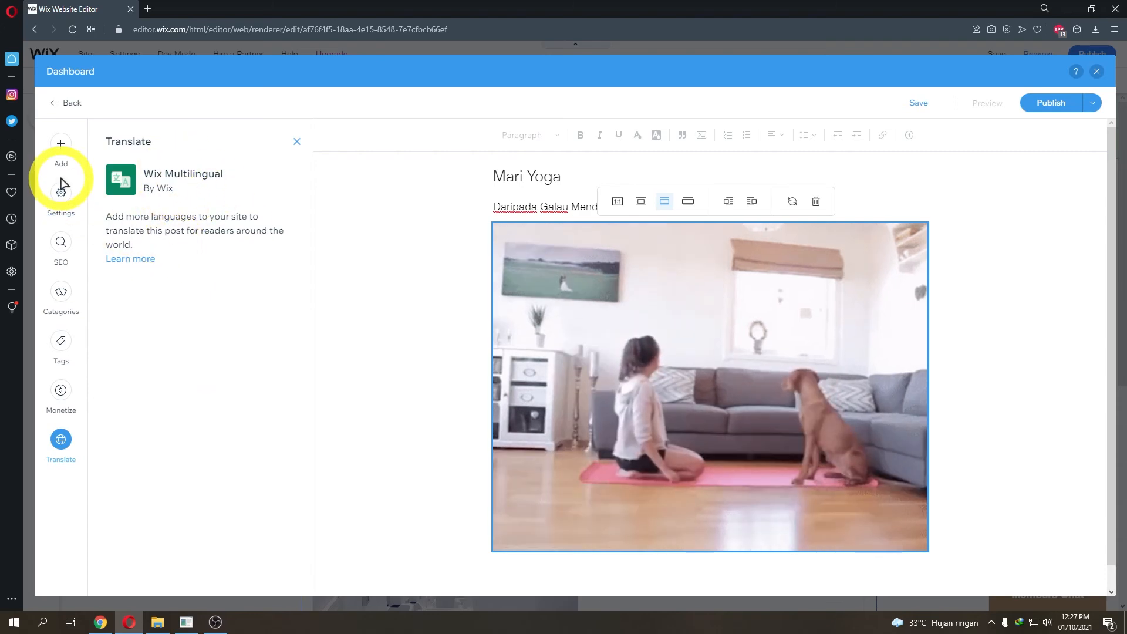
Step: Publish the "Mari Yoga" blog post
{"action": "left_click", "coordinate": [1044, 106]}
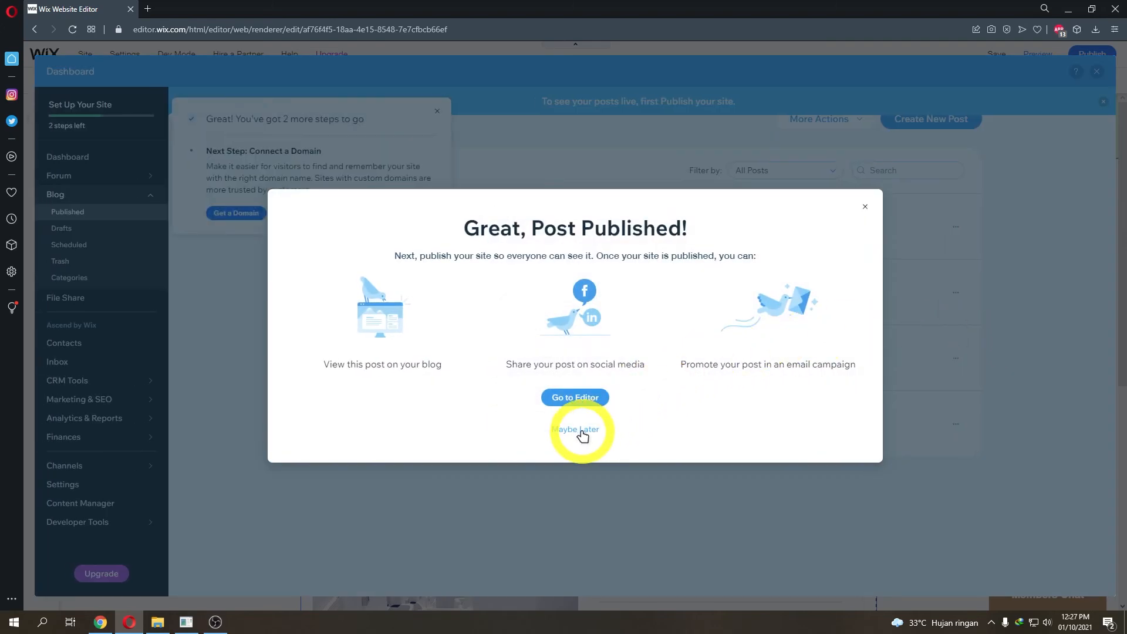
{"action": "left_click", "coordinate": [585, 405]}
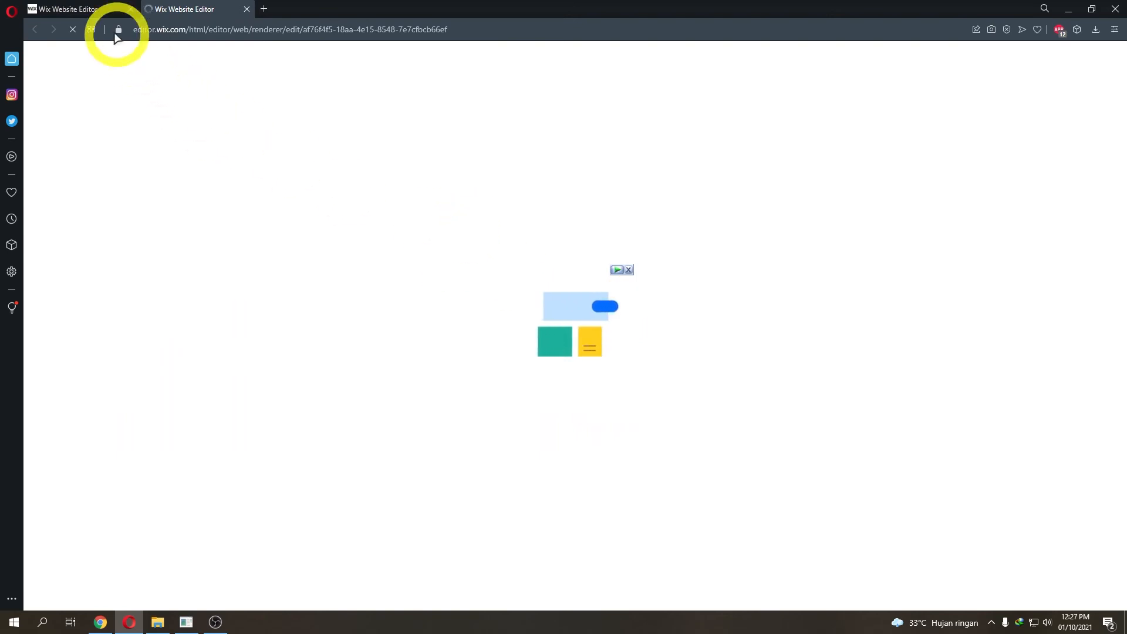
{"action": "left_click", "coordinate": [98, 10]}
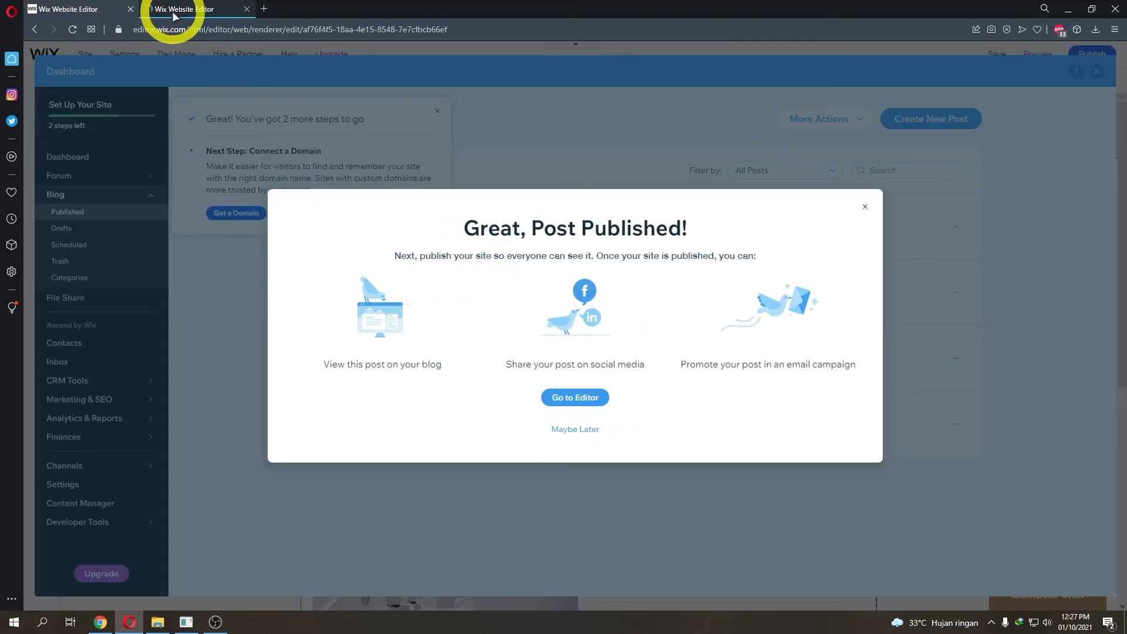
{"action": "left_click", "coordinate": [176, 10]}
{"action": "left_click", "coordinate": [247, 9]}
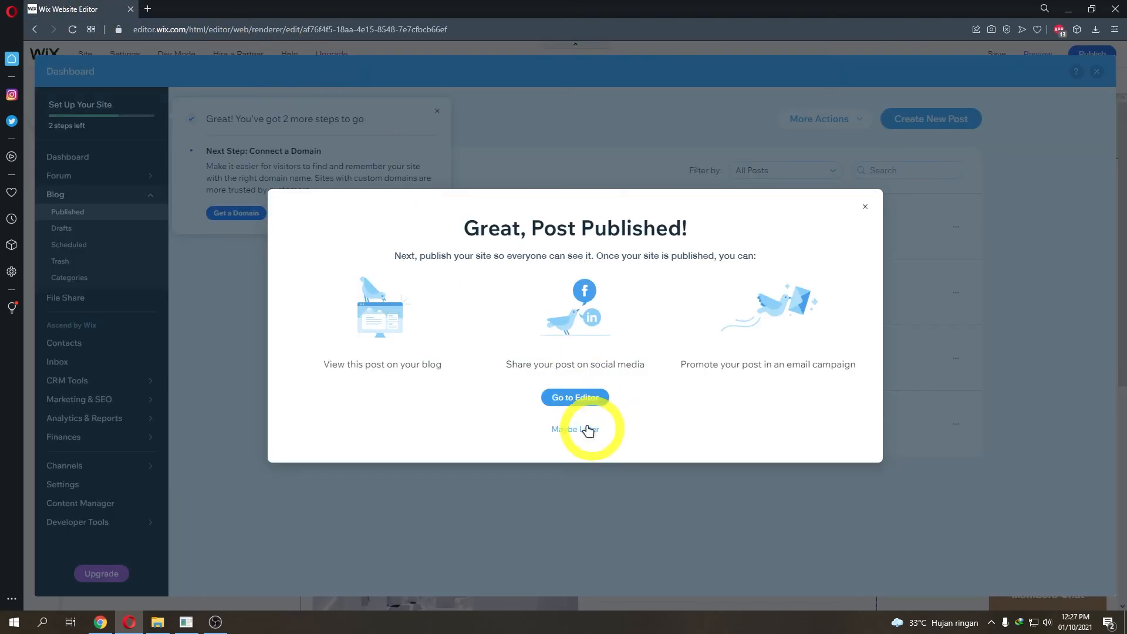
Step: Dismiss the post-published dialog, close the dashboard and look over the post list on the Blog page in the editor
{"action": "left_click", "coordinate": [622, 405]}
{"action": "left_click", "coordinate": [1097, 71]}
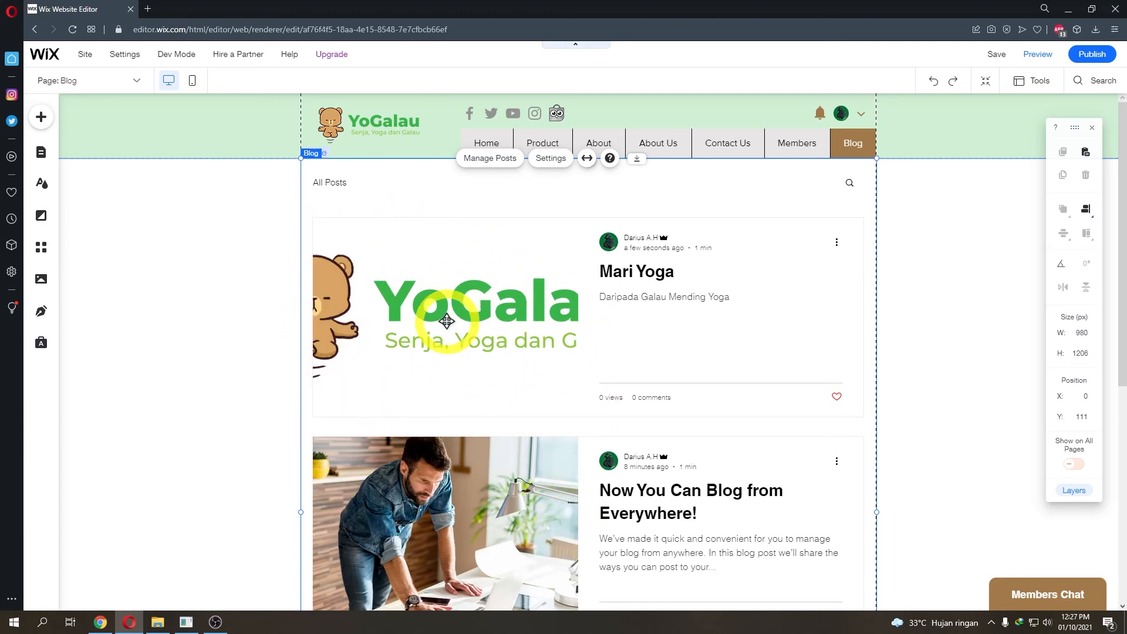
{"action": "scroll", "coordinate": [593, 327], "scroll_direction": "down", "scroll_amount": 3}
{"action": "scroll", "coordinate": [403, 234], "scroll_direction": "up", "scroll_amount": 3}
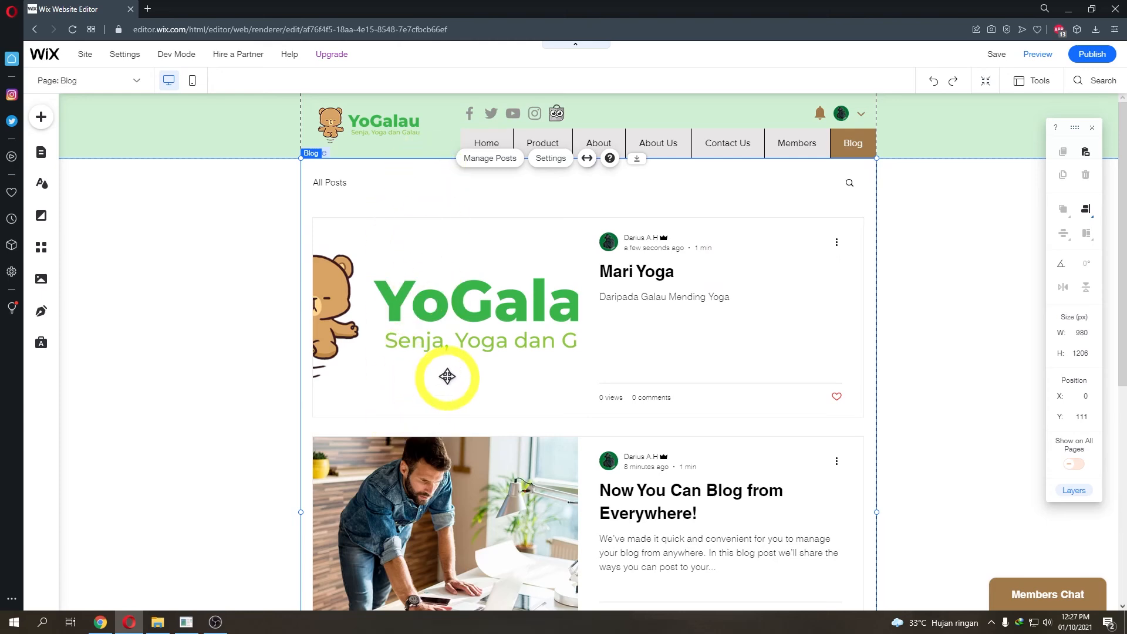
{"action": "scroll", "coordinate": [448, 376], "scroll_direction": "down", "scroll_amount": 8}
{"action": "scroll", "coordinate": [448, 376], "scroll_direction": "up", "scroll_amount": 8}
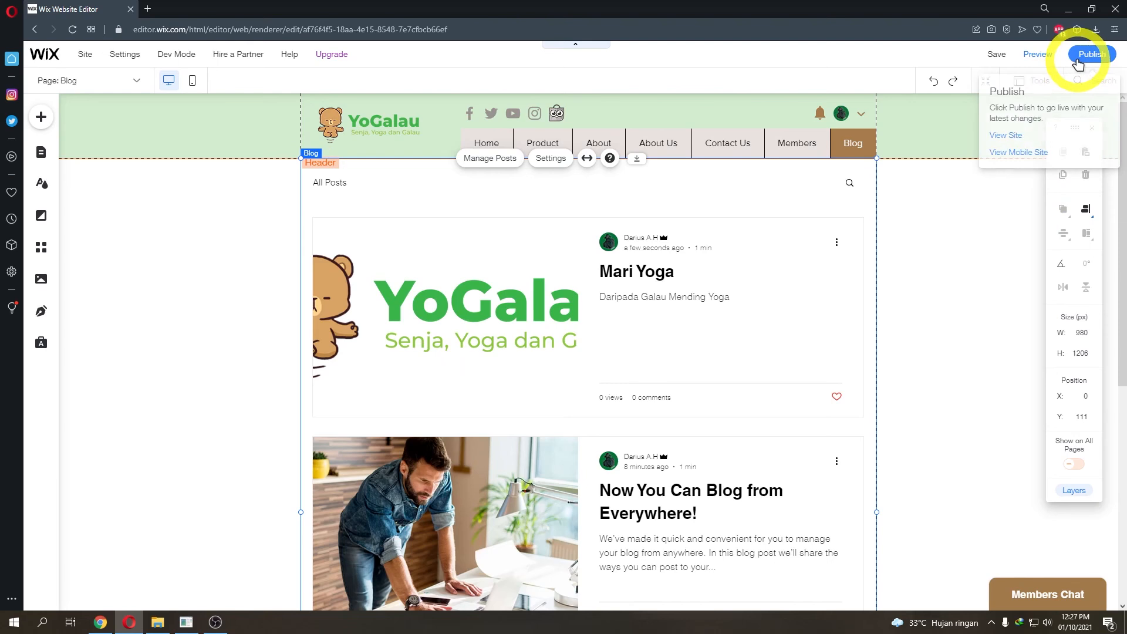
Step: Publish the website, view it live and look through the posts on its Blog page
{"action": "left_click", "coordinate": [1084, 55]}
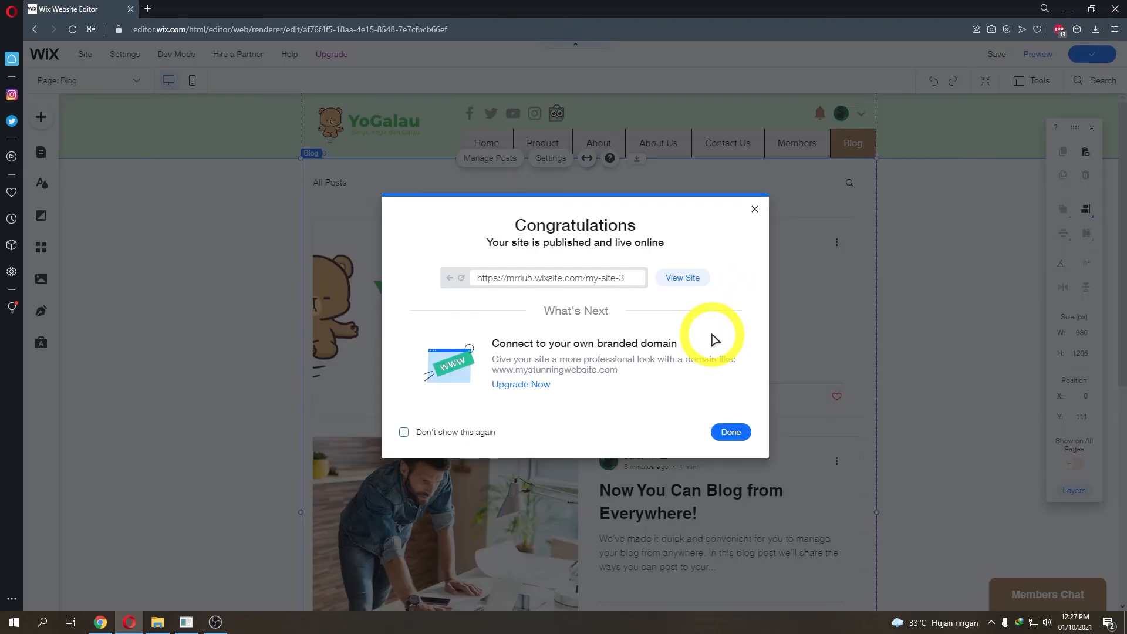
{"action": "left_click", "coordinate": [688, 284]}
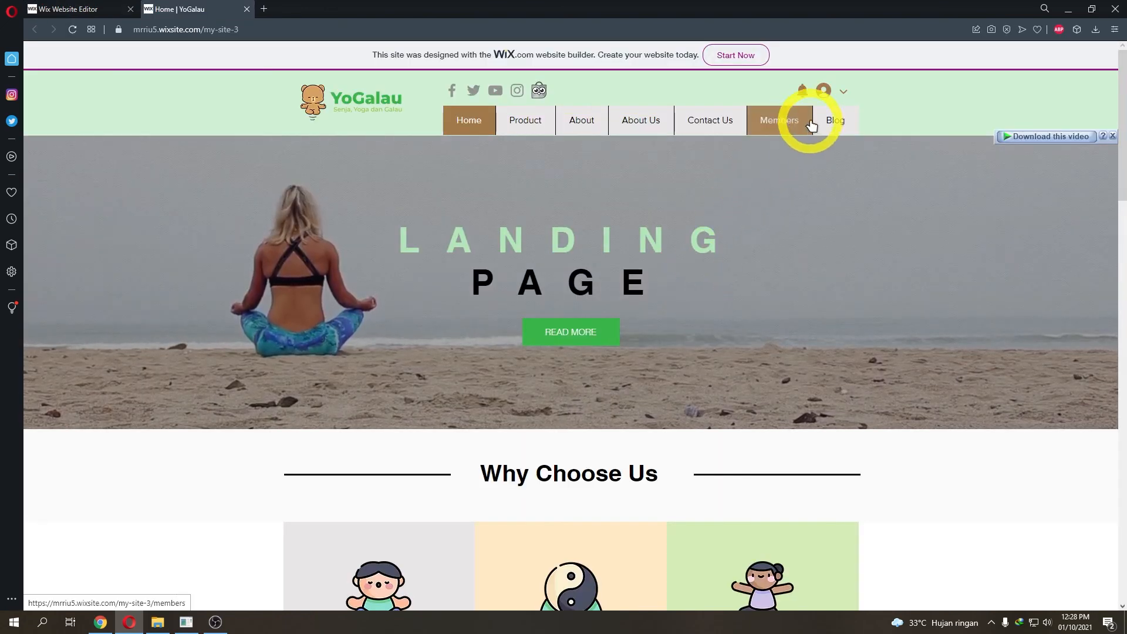
{"action": "left_click", "coordinate": [835, 121]}
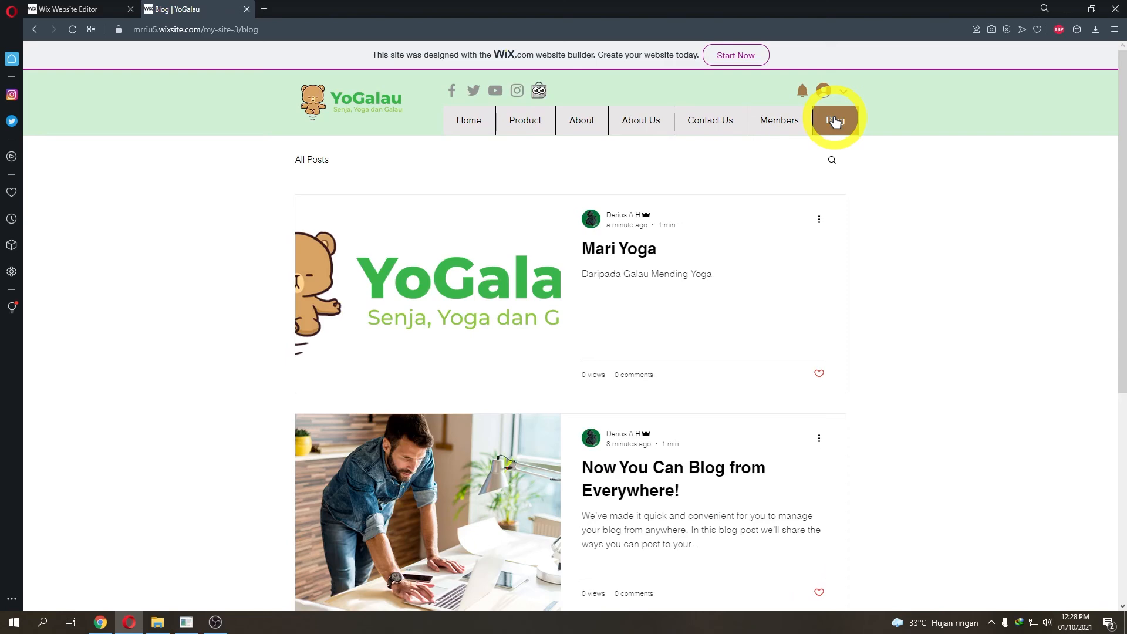
{"action": "scroll", "coordinate": [635, 498], "scroll_direction": "down", "scroll_amount": 5}
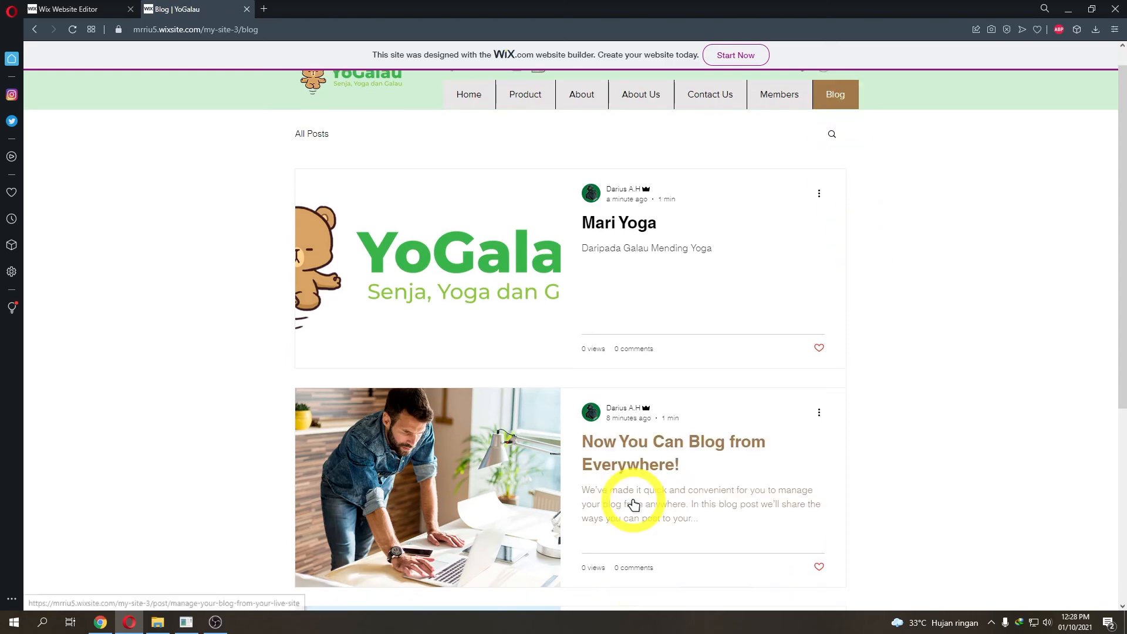
{"action": "scroll", "coordinate": [619, 370], "scroll_direction": "up", "scroll_amount": 5}
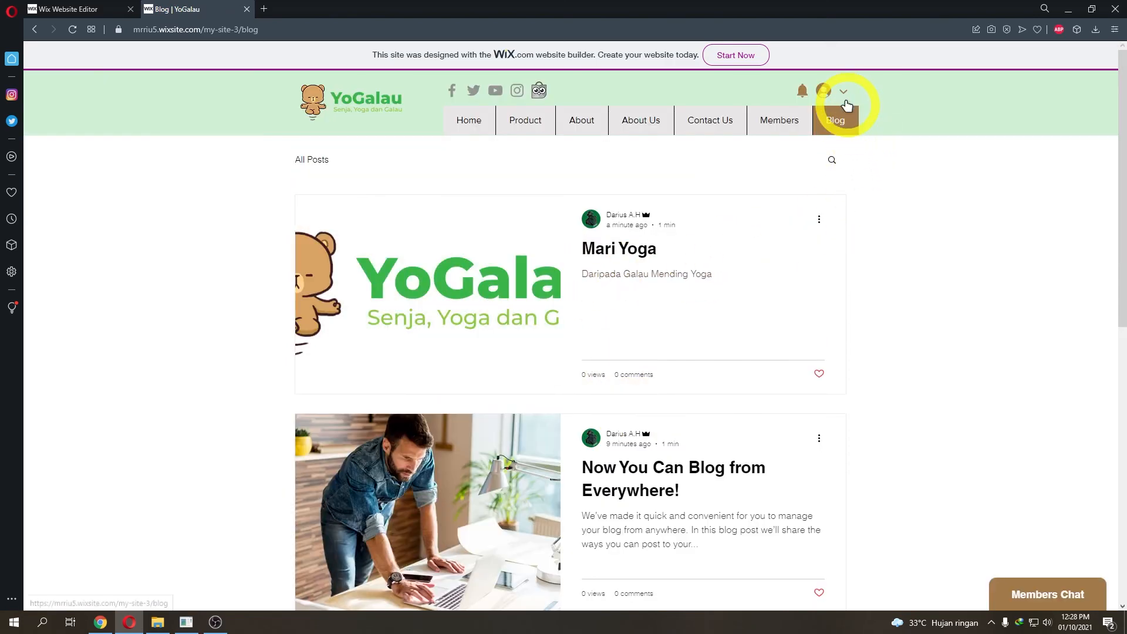
{"action": "left_click", "coordinate": [845, 101]}
{"action": "left_click", "coordinate": [824, 99]}
{"action": "left_click", "coordinate": [822, 97]}
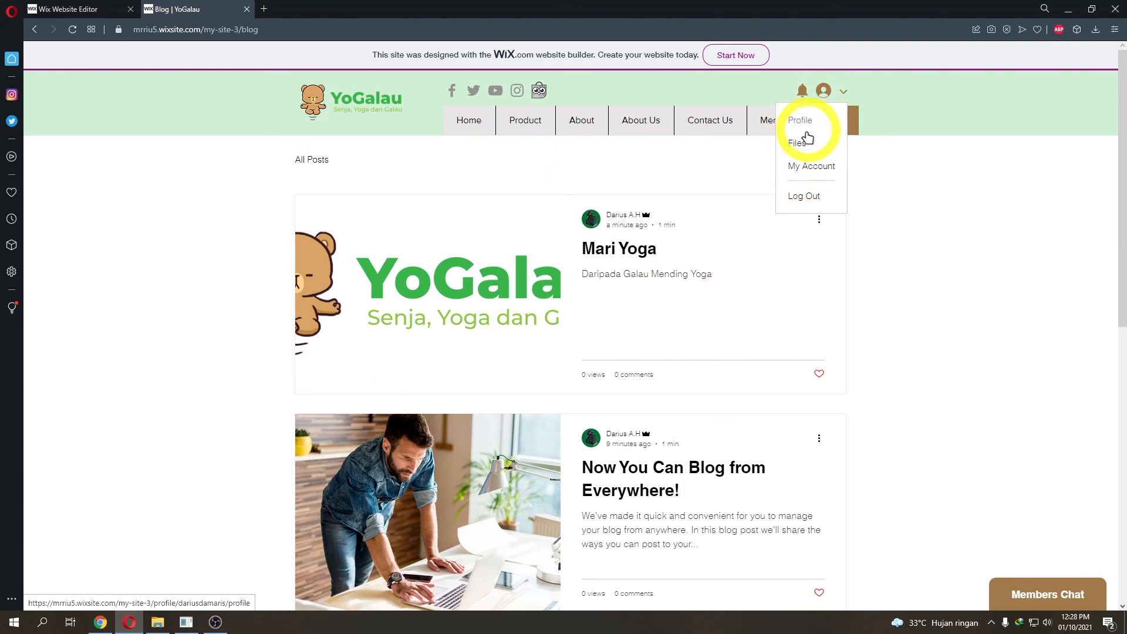
{"action": "left_click", "coordinate": [925, 199]}
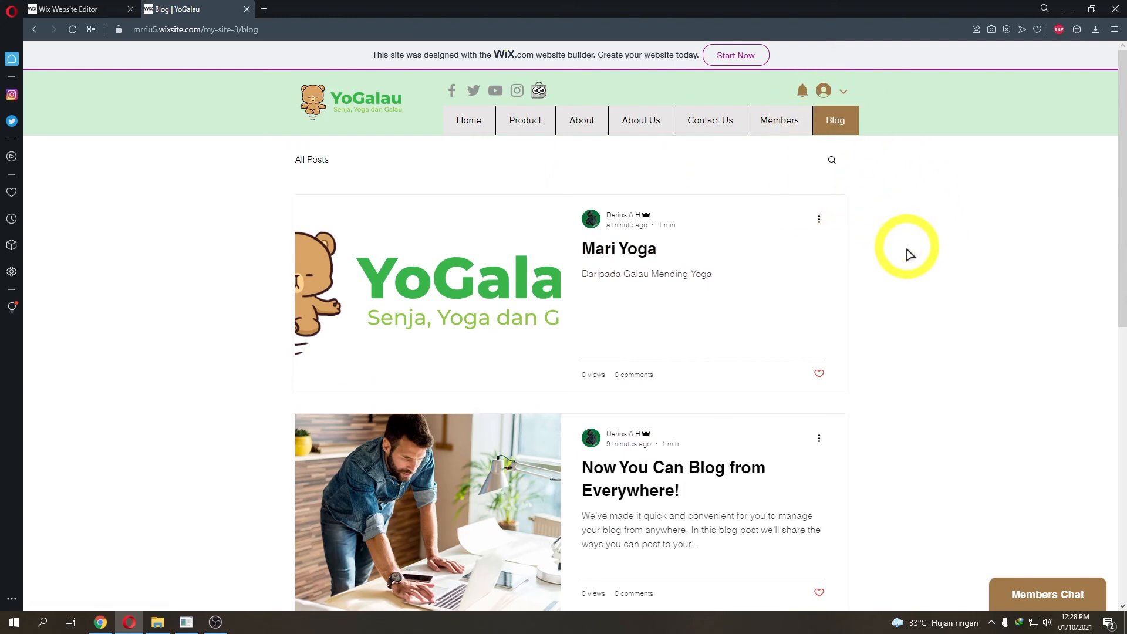
Step: Open the "Mari Yoga" post on the live site and publish the comment "nice post" under it
{"action": "left_click", "coordinate": [612, 253]}
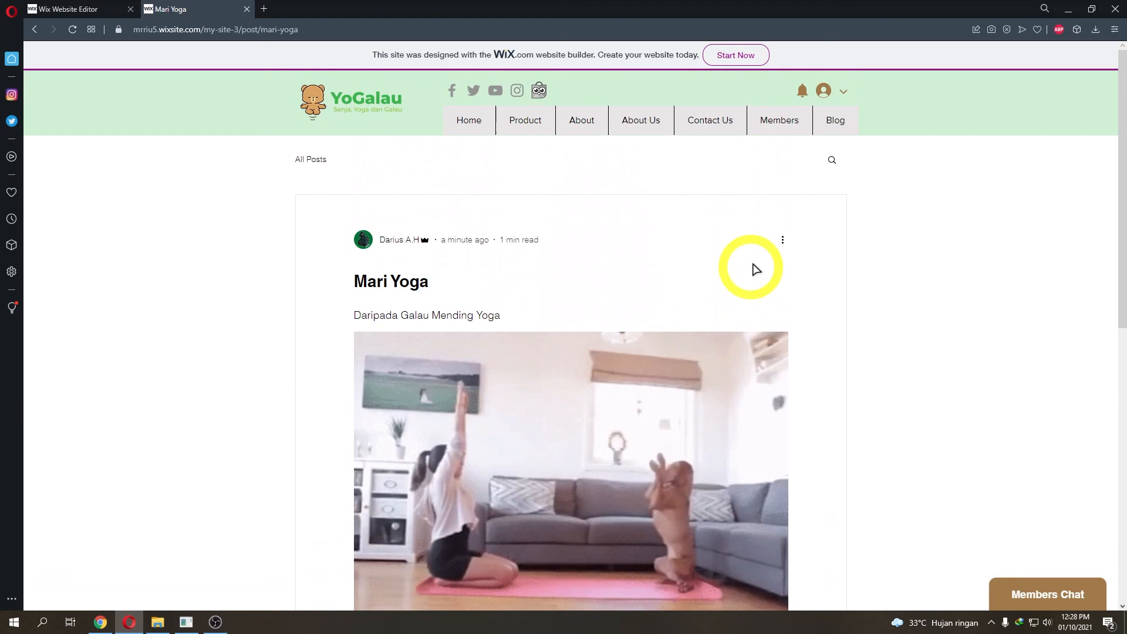
{"action": "left_click", "coordinate": [782, 240]}
{"action": "scroll", "coordinate": [911, 356], "scroll_direction": "down", "scroll_amount": 5}
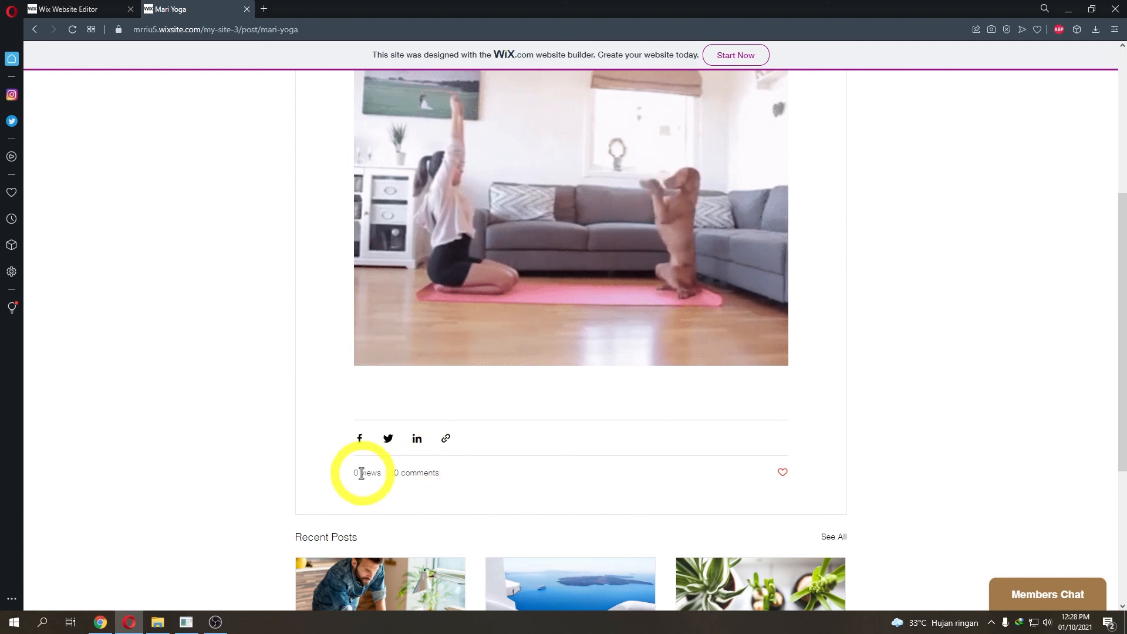
{"action": "scroll", "coordinate": [570, 485], "scroll_direction": "down", "scroll_amount": 6}
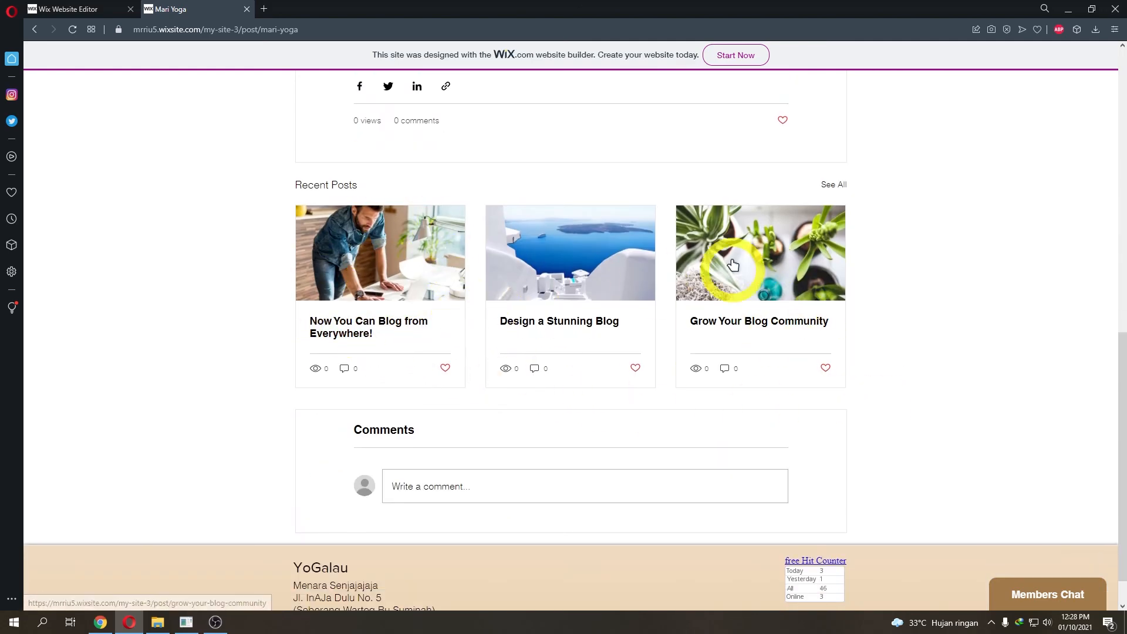
{"action": "left_click", "coordinate": [403, 488]}
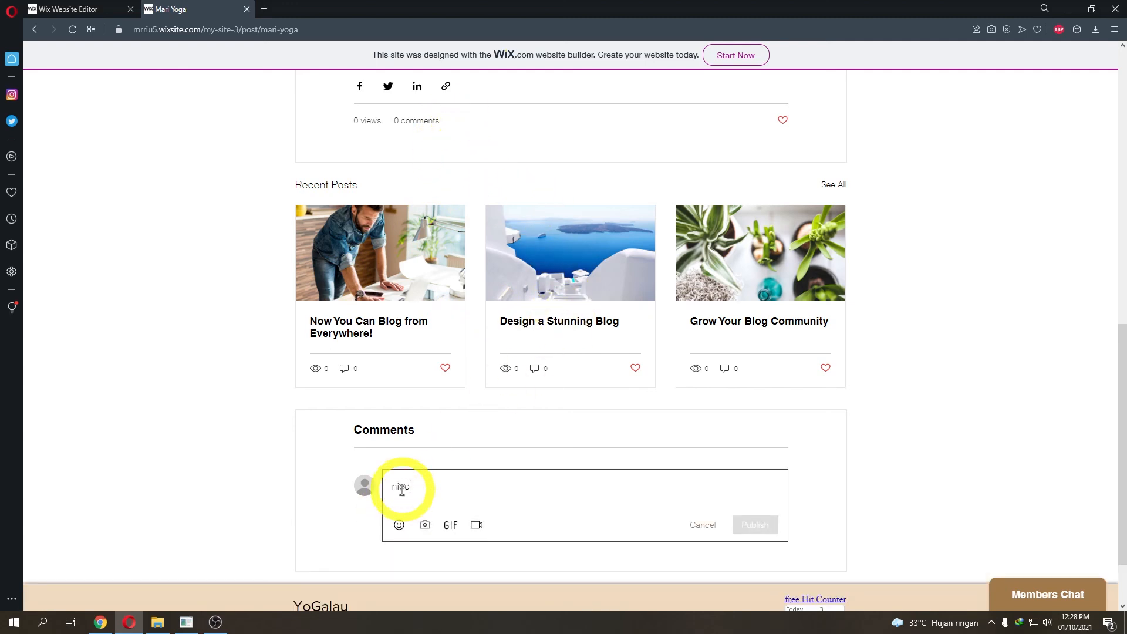
{"action": "left_click", "coordinate": [755, 525]}
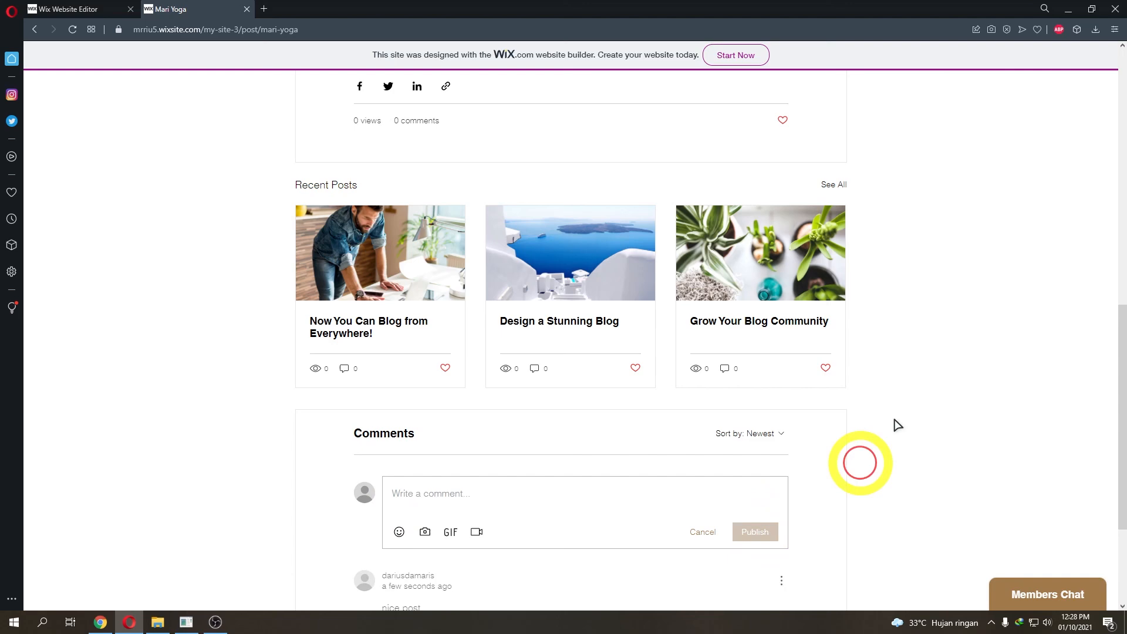
Step: Look over the live "Mari Yoga" post, including its view and comment counters, recent posts and comments section
{"action": "scroll", "coordinate": [936, 414], "scroll_direction": "down", "scroll_amount": 1}
{"action": "scroll", "coordinate": [936, 411], "scroll_direction": "up", "scroll_amount": 15}
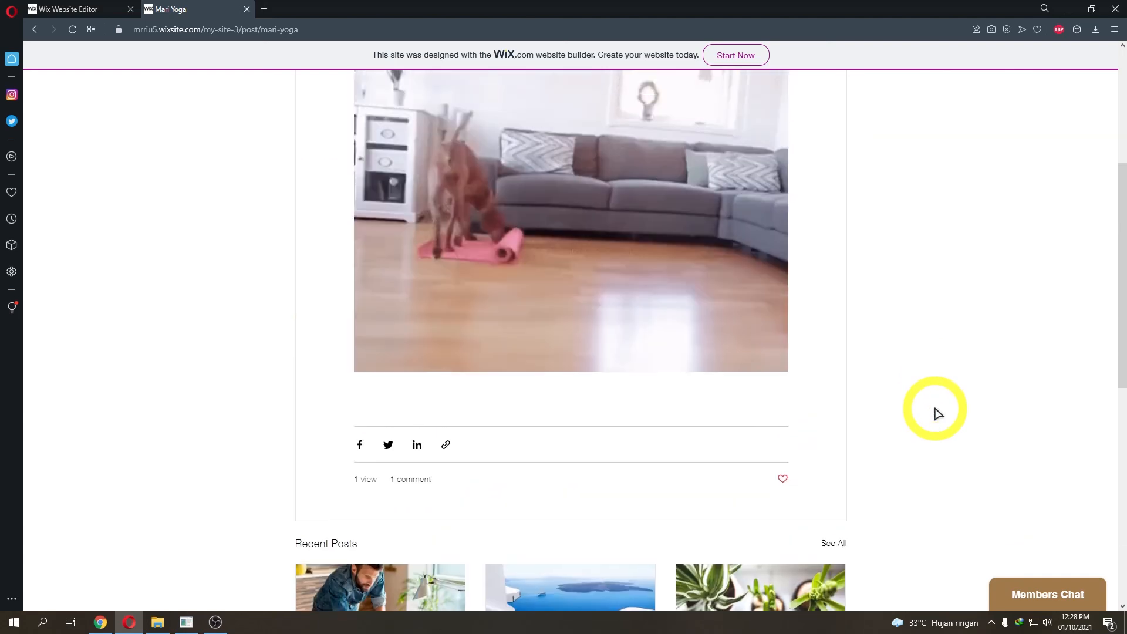
{"action": "scroll", "coordinate": [411, 241], "scroll_direction": "down", "scroll_amount": 15}
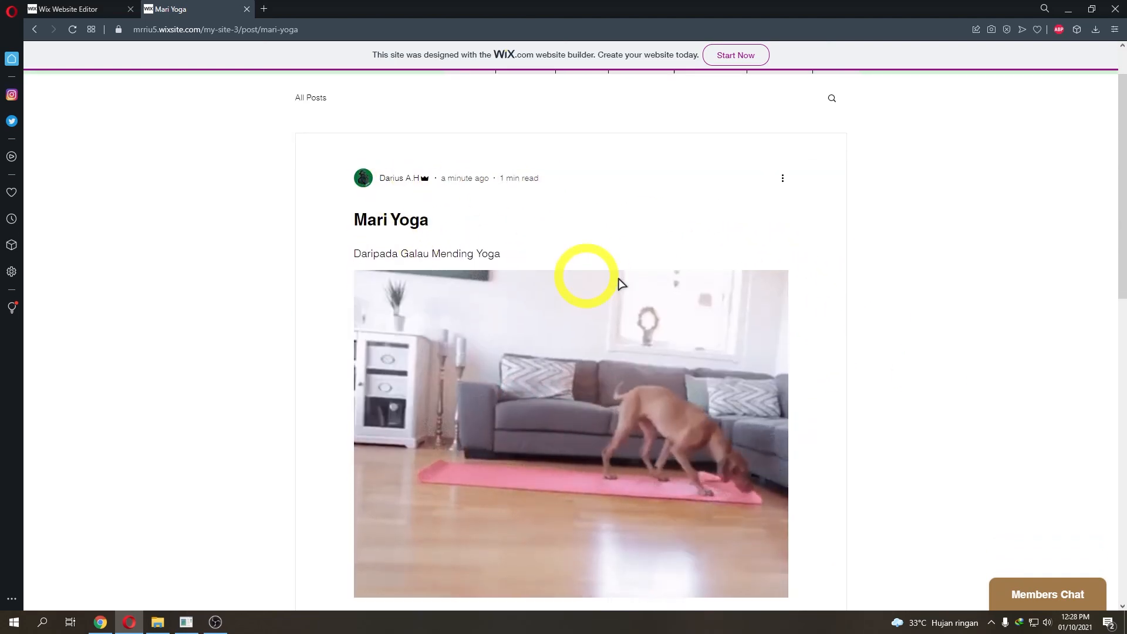
{"action": "scroll", "coordinate": [418, 558], "scroll_direction": "down", "scroll_amount": 3}
{"action": "scroll", "coordinate": [444, 458], "scroll_direction": "up", "scroll_amount": 6}
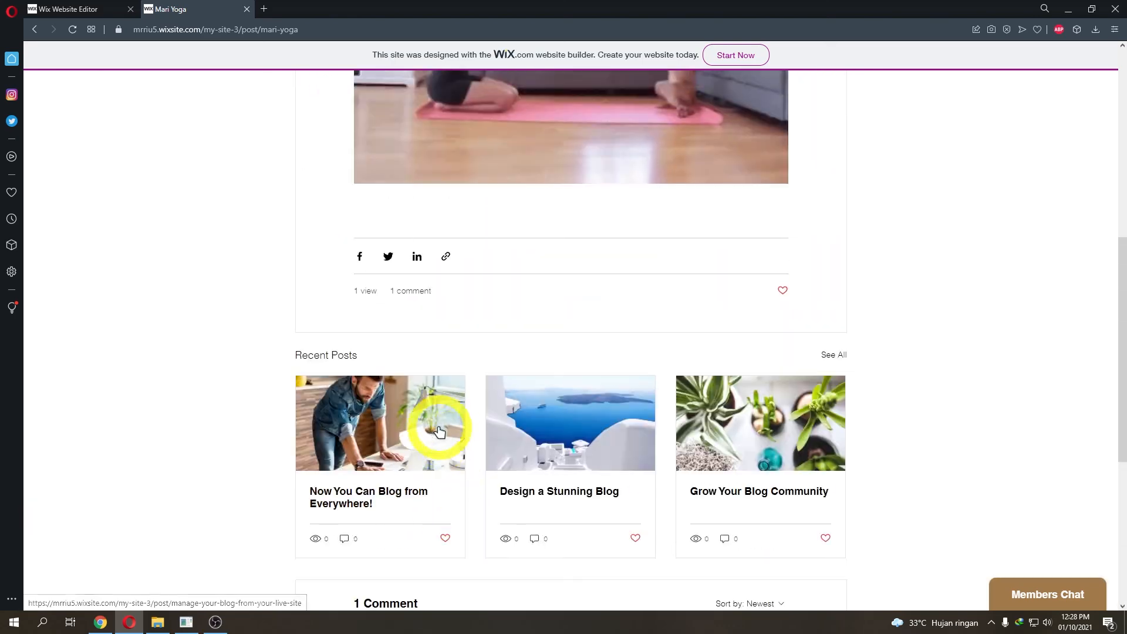
{"action": "scroll", "coordinate": [437, 505], "scroll_direction": "down", "scroll_amount": 5}
{"action": "scroll", "coordinate": [440, 486], "scroll_direction": "up", "scroll_amount": 15}
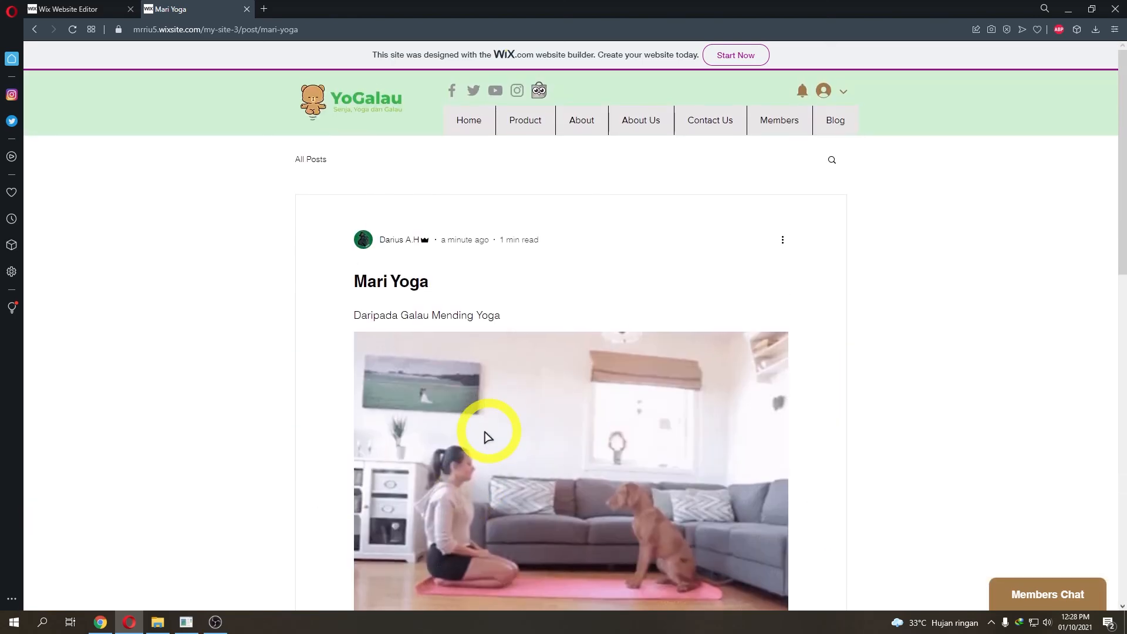